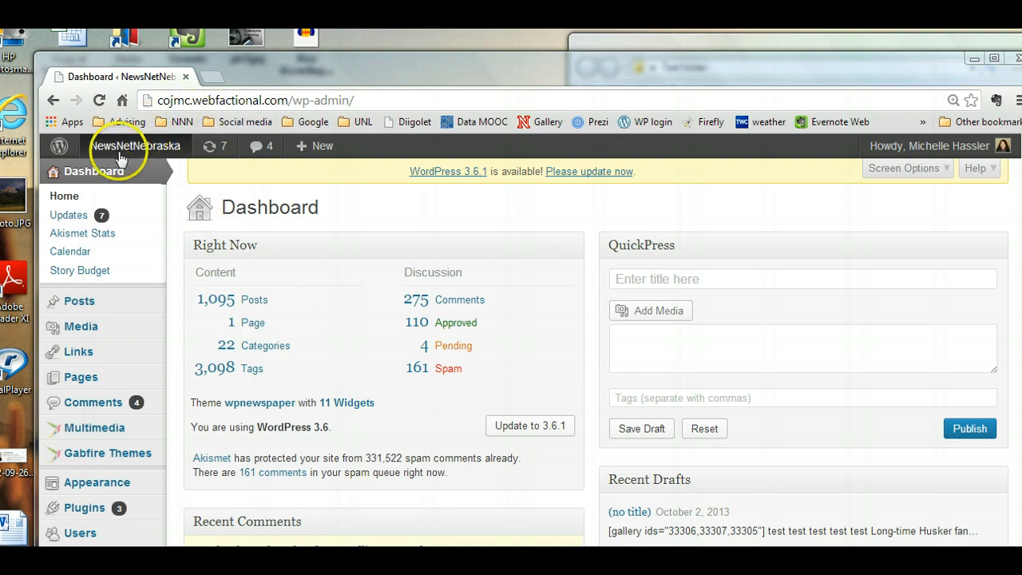
- Start a new post via Posts > Add New and place the cursor in its empty body
mouse_move(124, 156)
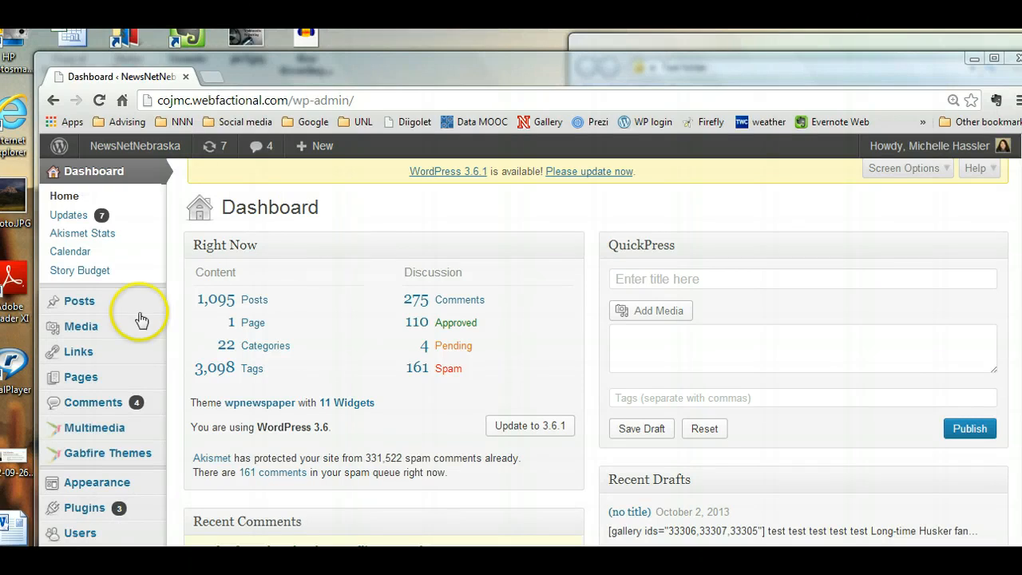
mouse_move(80, 311)
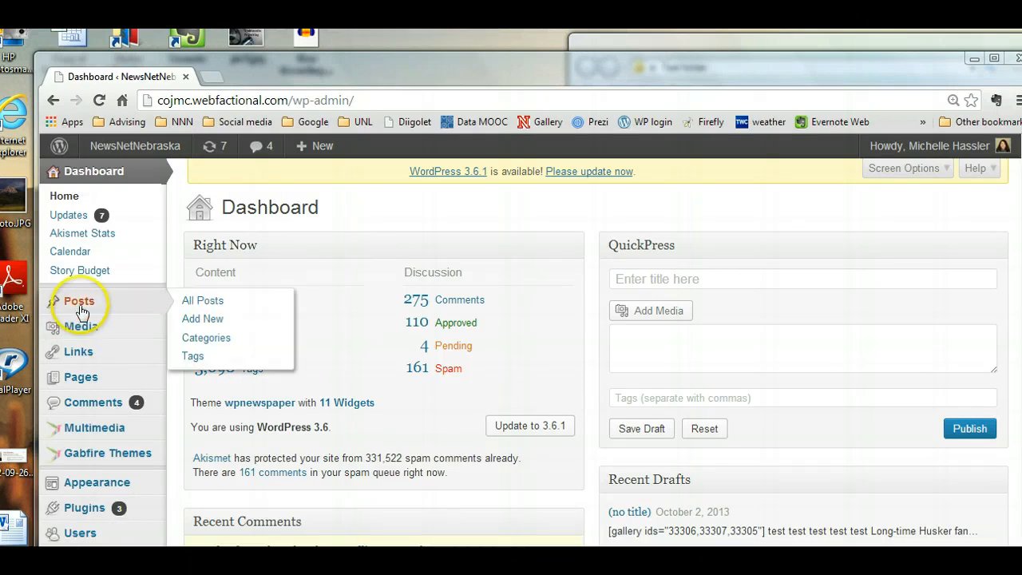
left_click(206, 319)
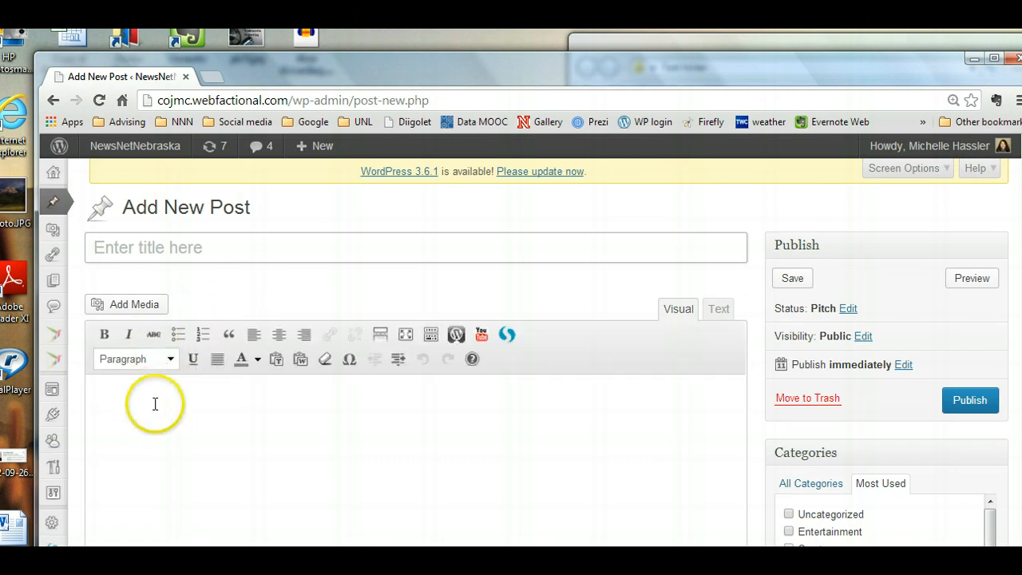
left_click(152, 400)
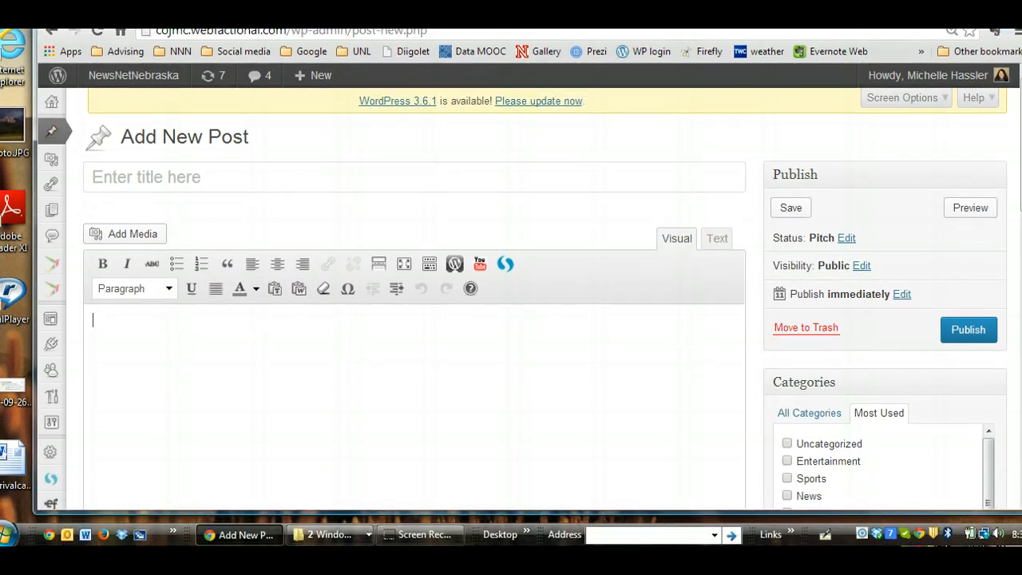
left_click(649, 30)
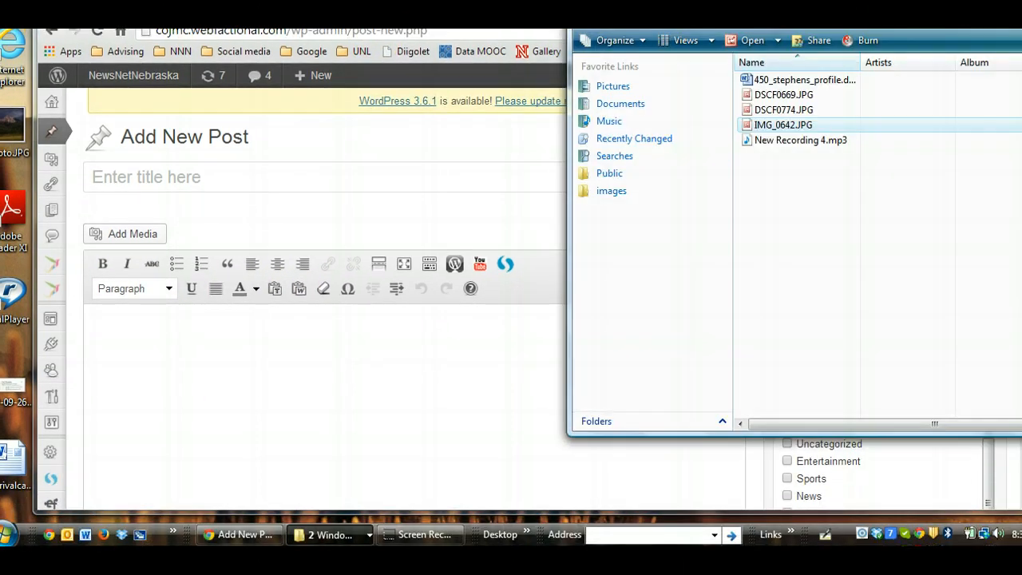
- Copy the story text from 450_stephens_profile.docx in Word, then close the document
double_click(783, 80)
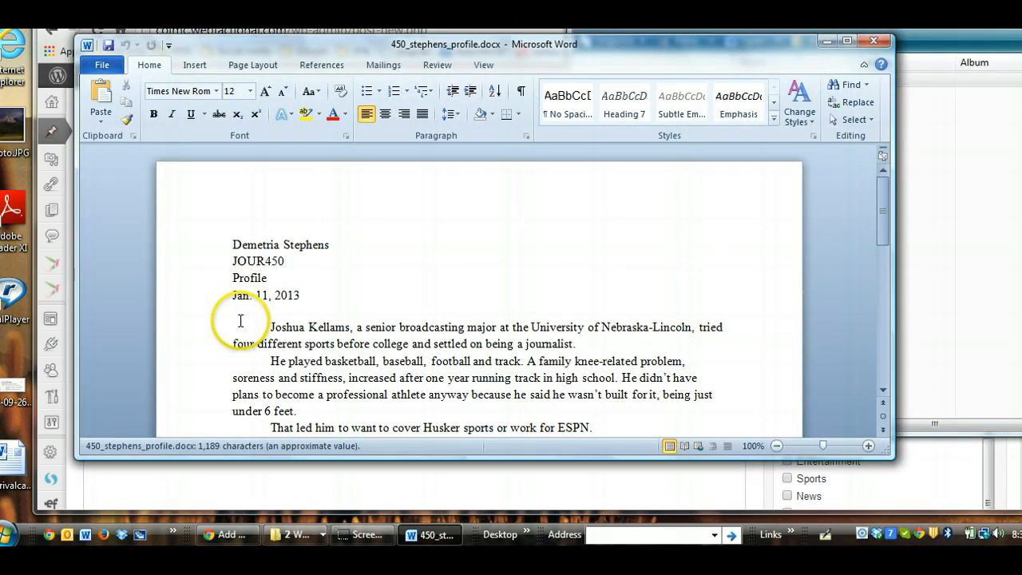
left_click_drag(240, 323, 667, 199)
right_click(628, 235)
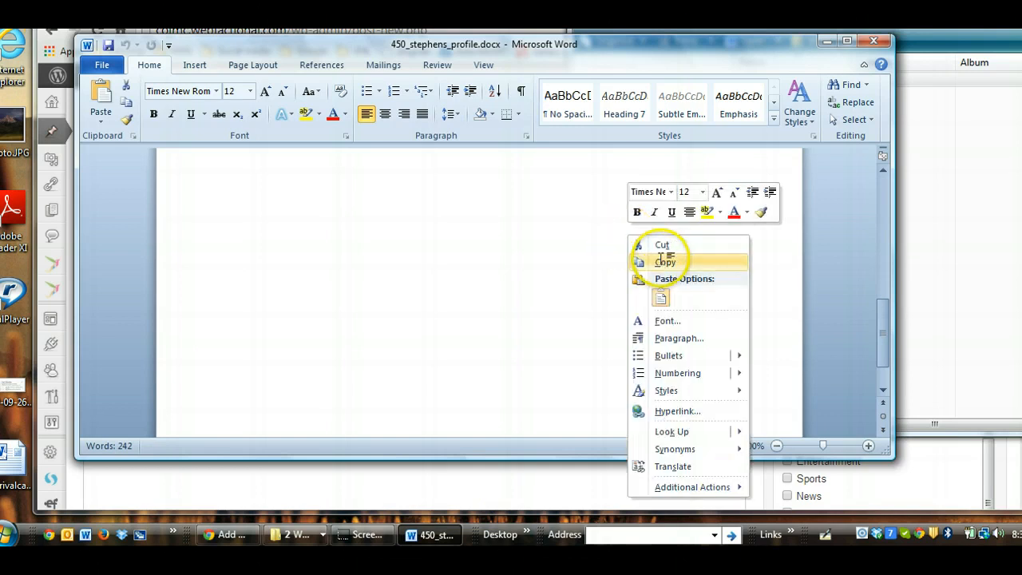
left_click(659, 263)
left_click(887, 40)
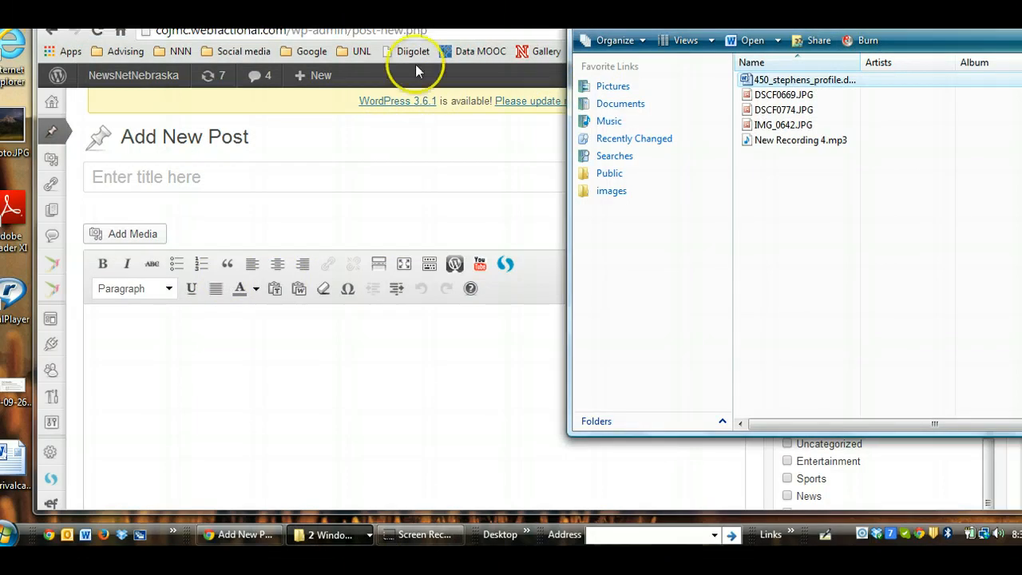
left_click(405, 144)
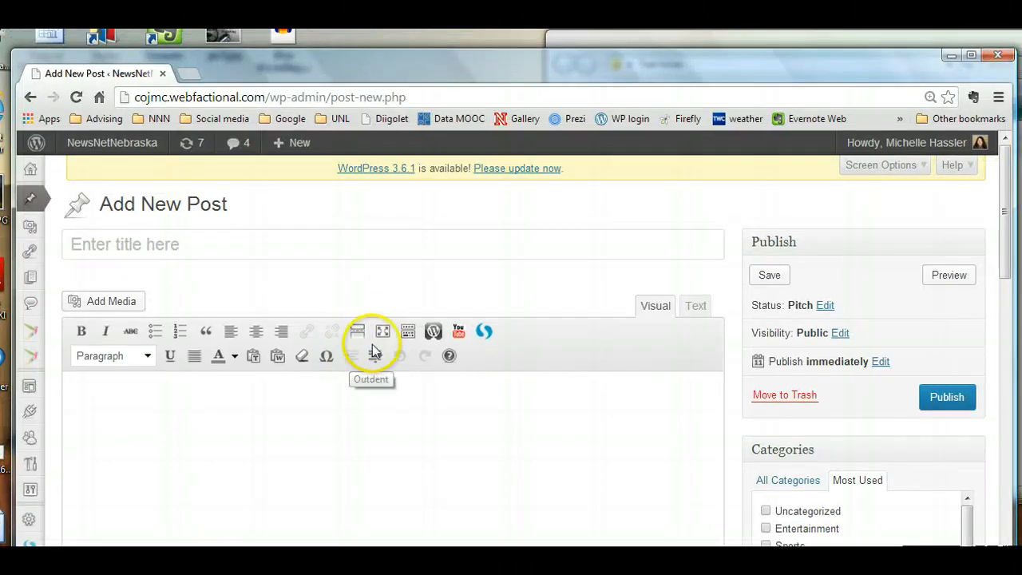
- Paste the profile story into the post body through the Paste from Word box
left_click(276, 358)
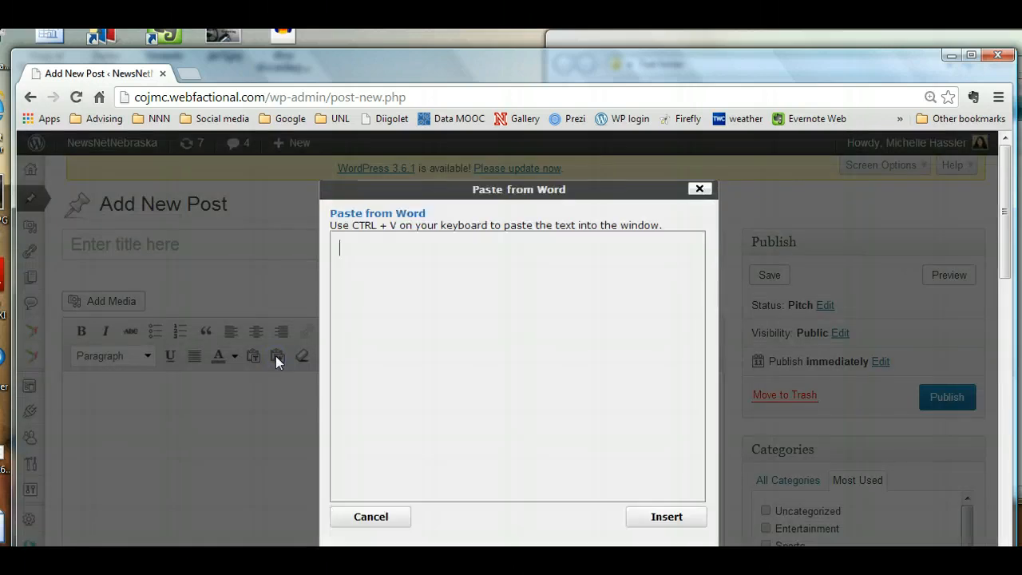
right_click(385, 294)
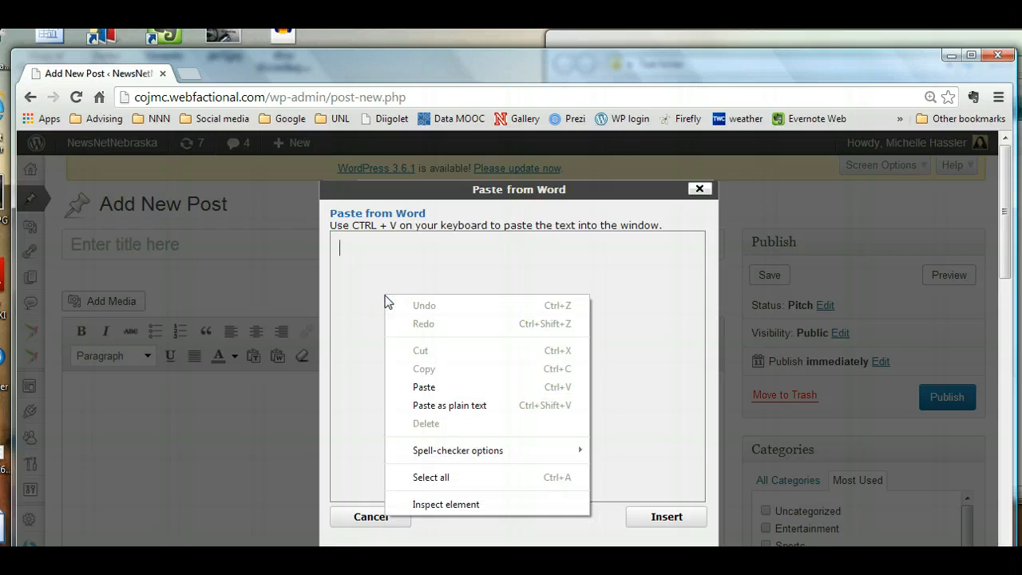
left_click(353, 265)
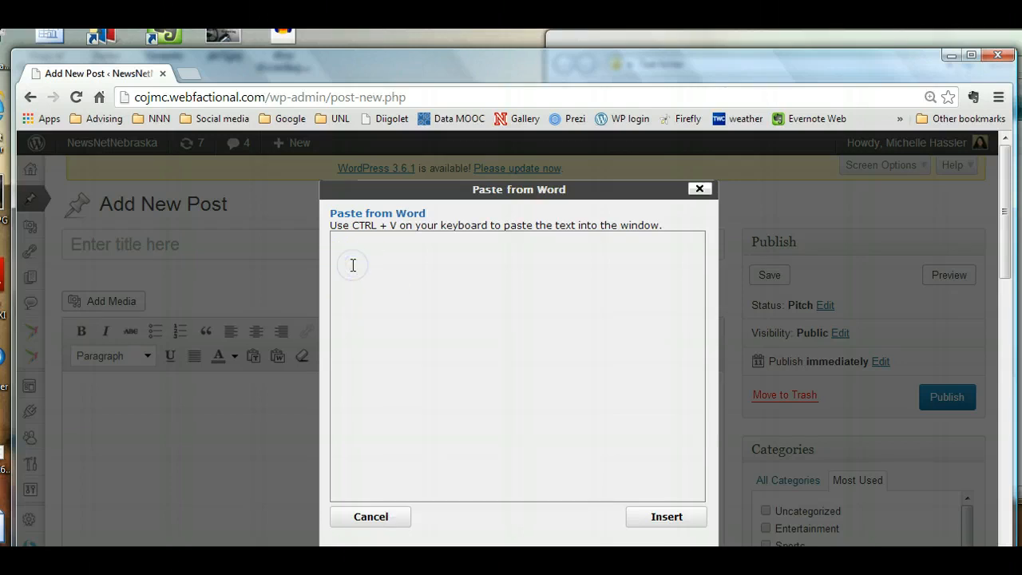
key("ctrl+v")
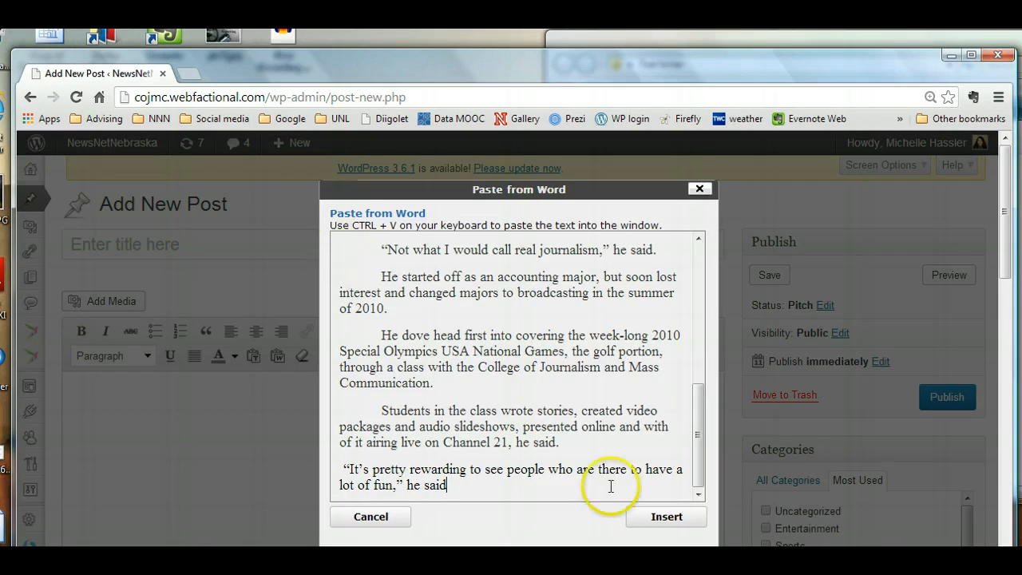
left_click(668, 517)
left_click(411, 498)
left_click(258, 447)
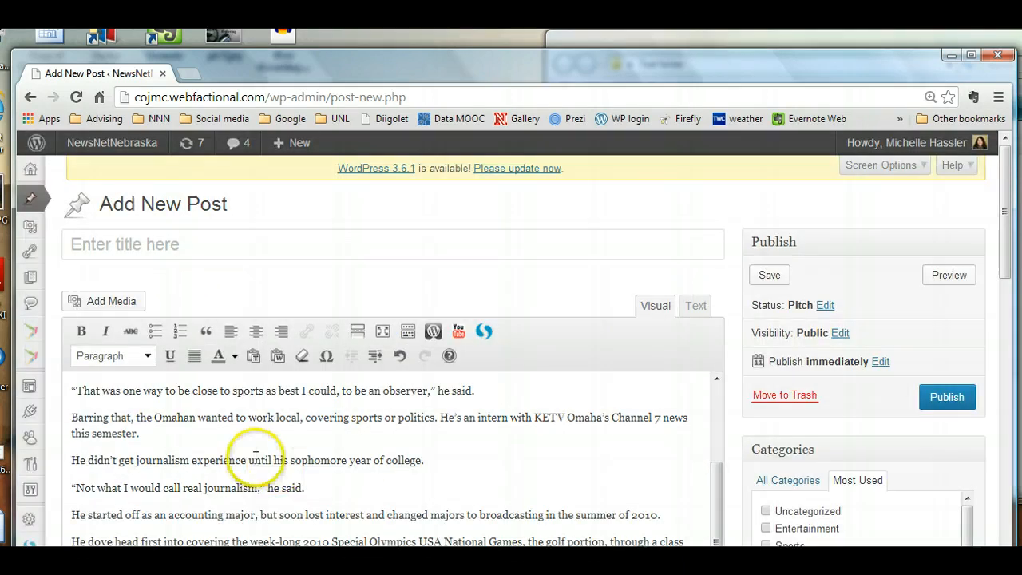
scroll(255, 455, "down", 2)
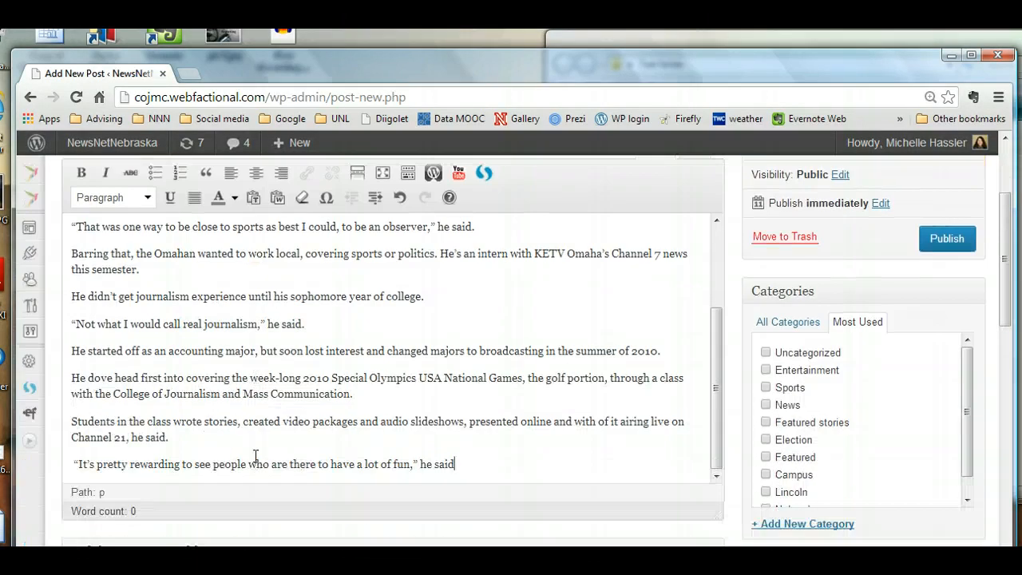
scroll(256, 455, "up", 5)
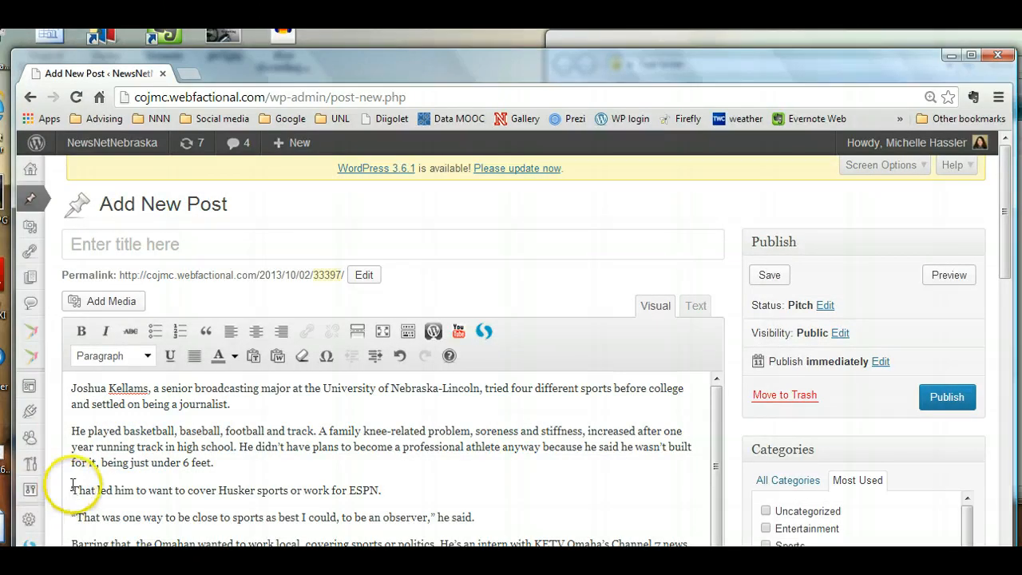
left_click(72, 515)
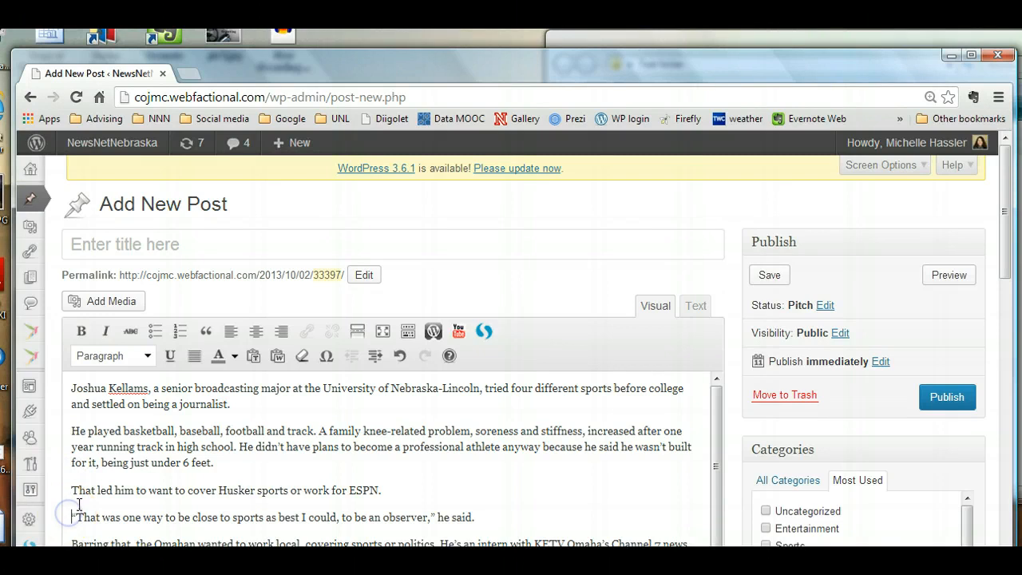
scroll(142, 493, "down", 5)
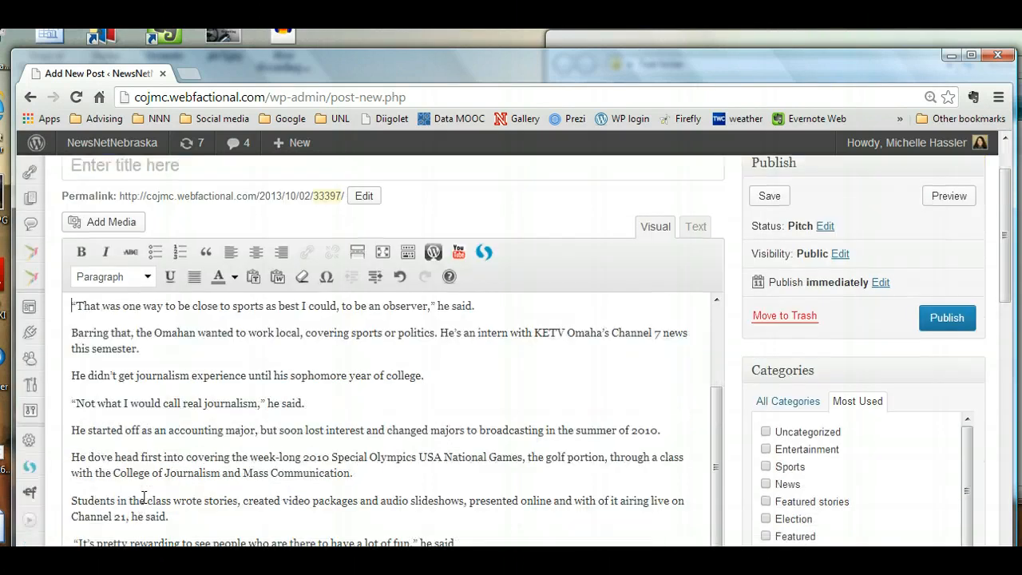
scroll(142, 496, "down", 2)
scroll(172, 421, "up", 8)
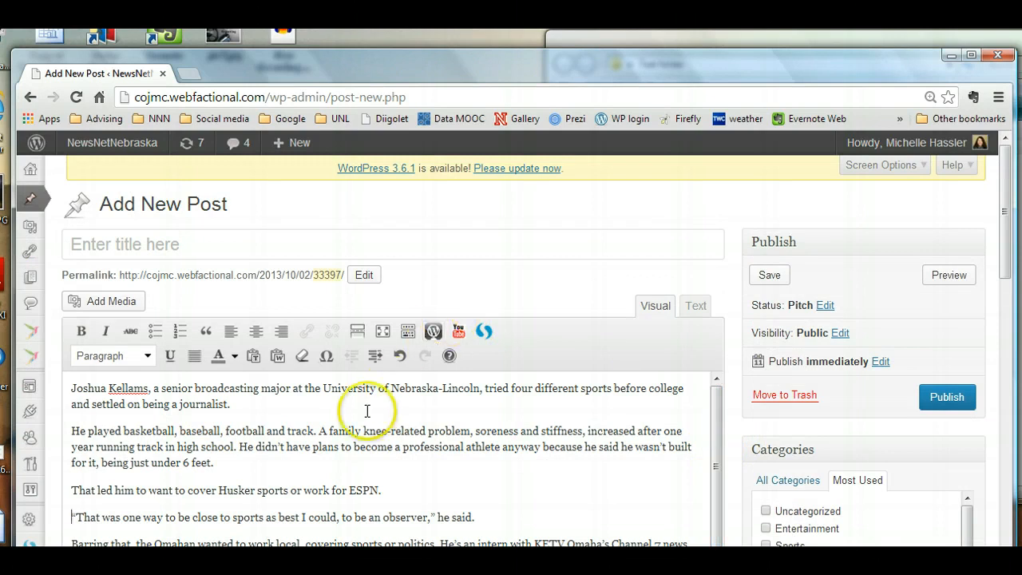
left_click(71, 389)
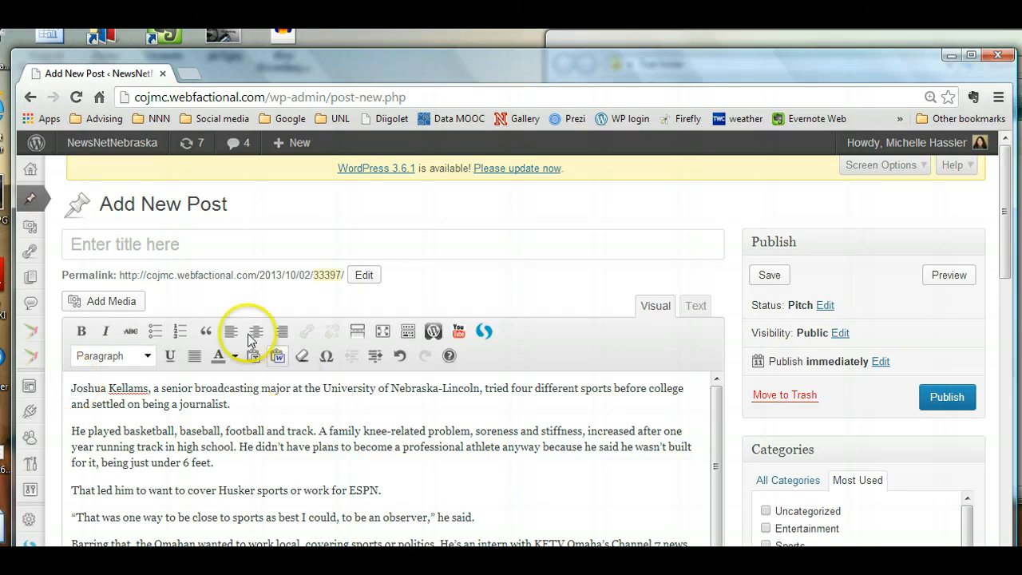
- In Add Media, switch to Create Gallery filtered to images uploaded to this post
left_click(105, 302)
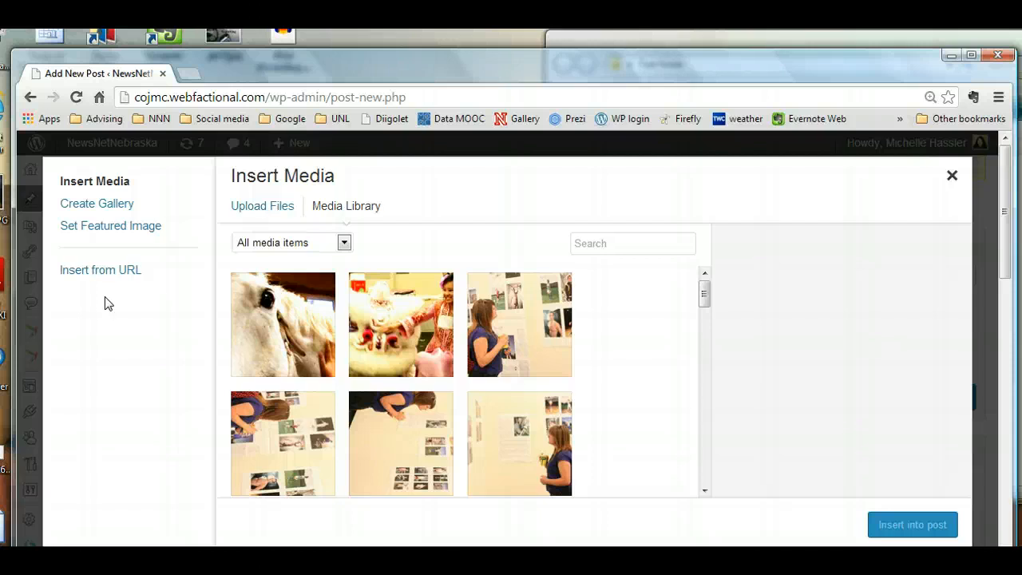
left_click(94, 205)
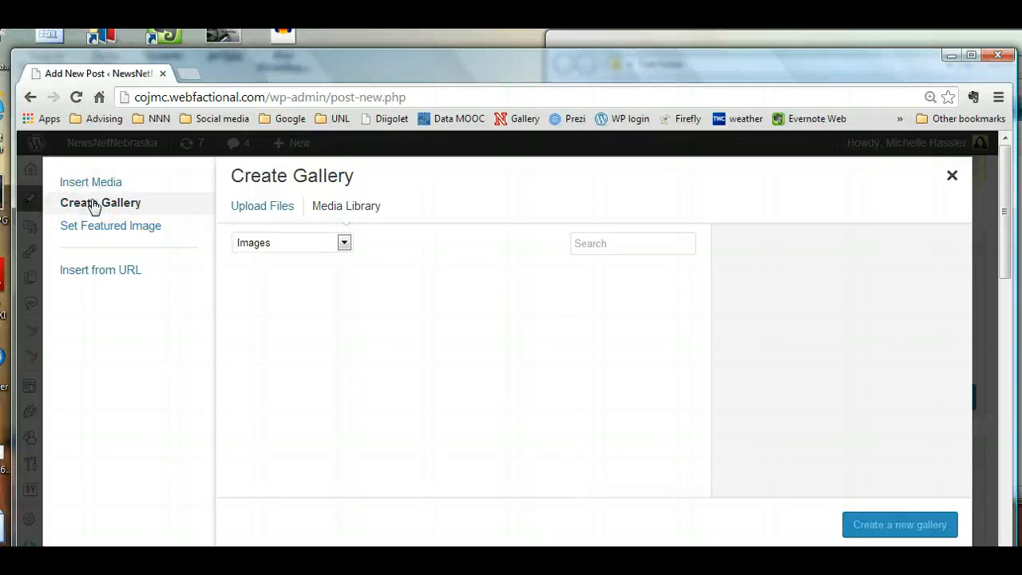
left_click(343, 242)
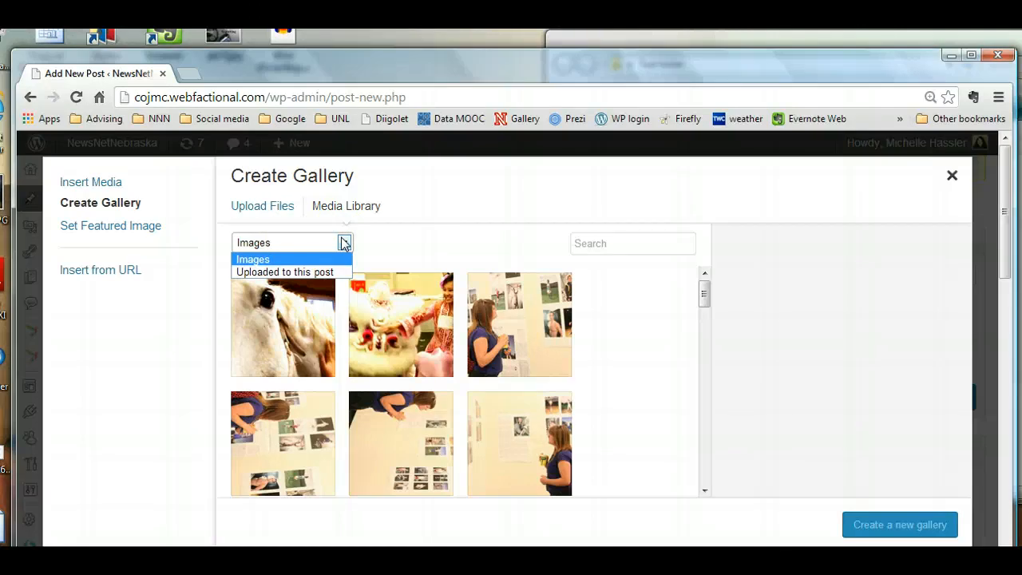
left_click(300, 274)
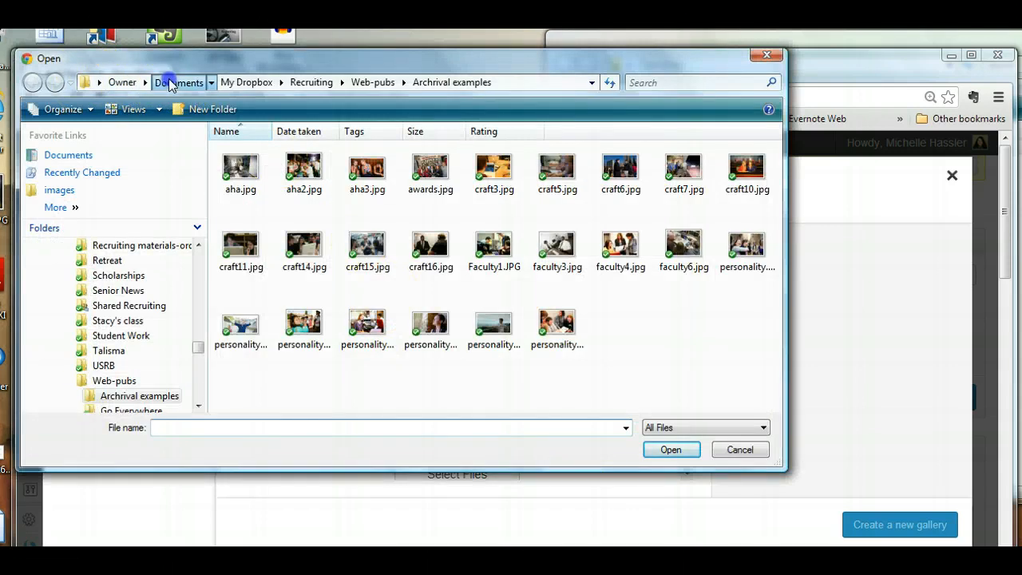
- Upload DSCF0774.JPG from the Desktop Test folder into the gallery
left_click(170, 84)
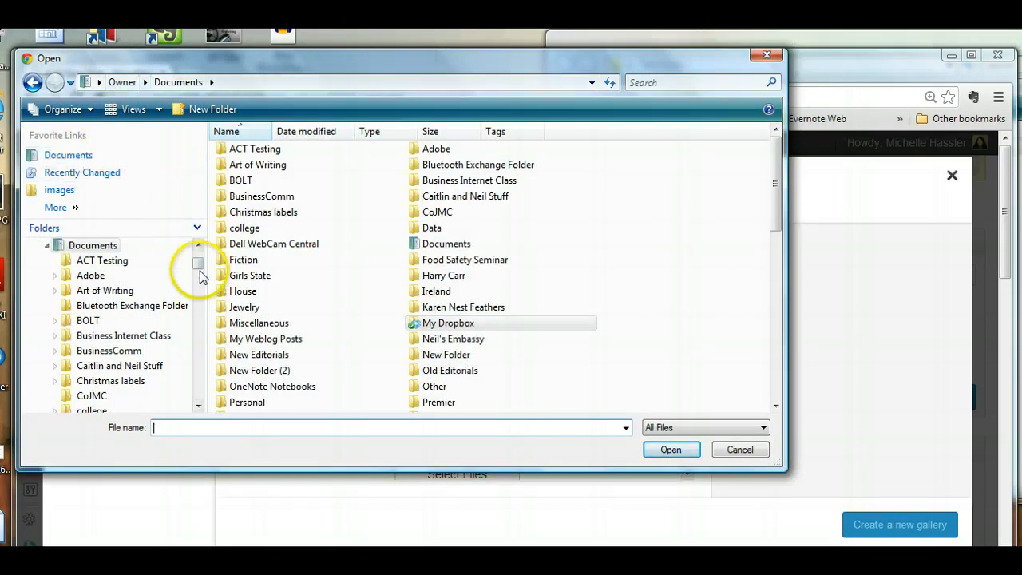
scroll(200, 275, "up", 2)
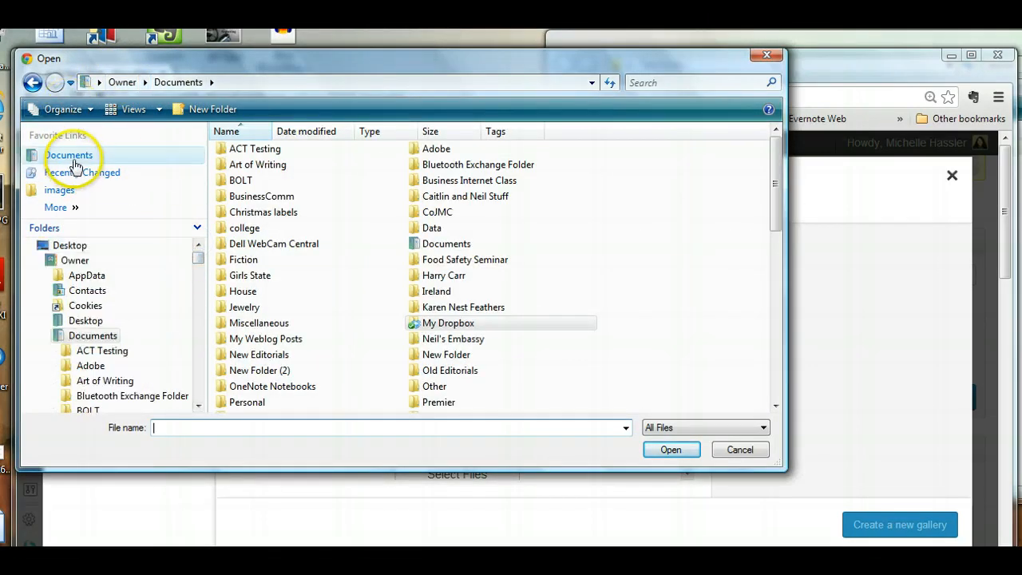
left_click(83, 245)
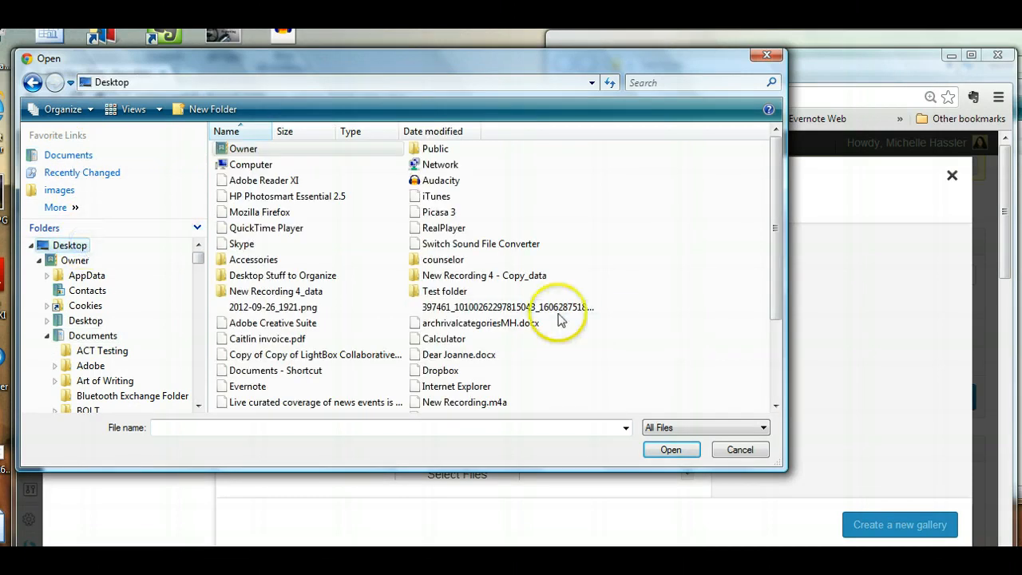
double_click(444, 291)
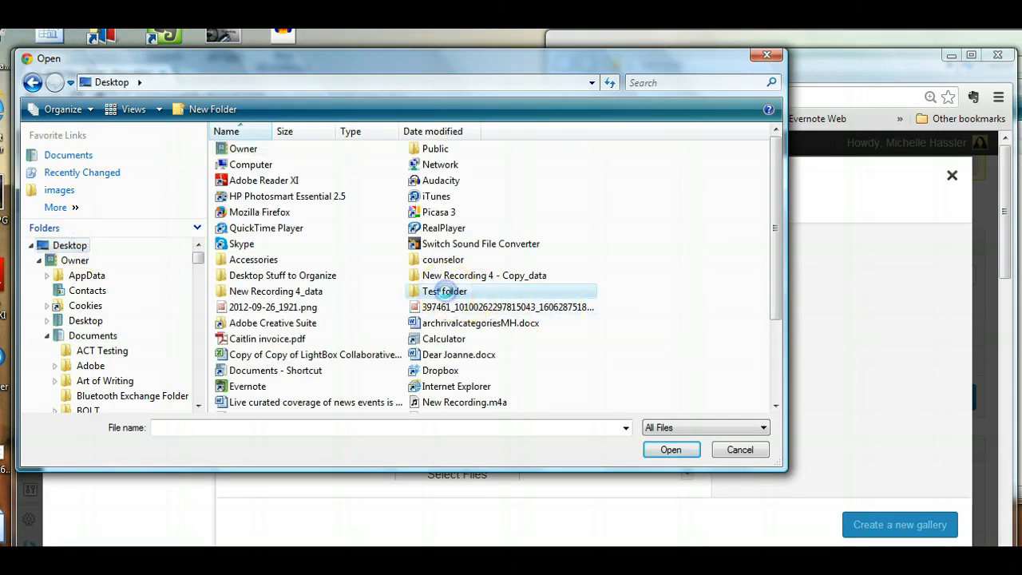
left_click(224, 165)
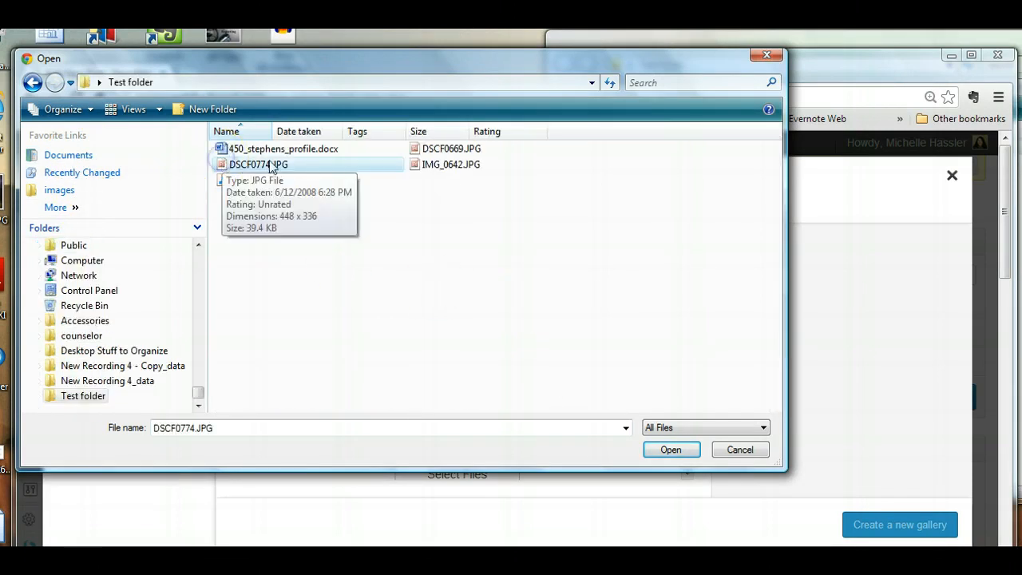
left_click(671, 449)
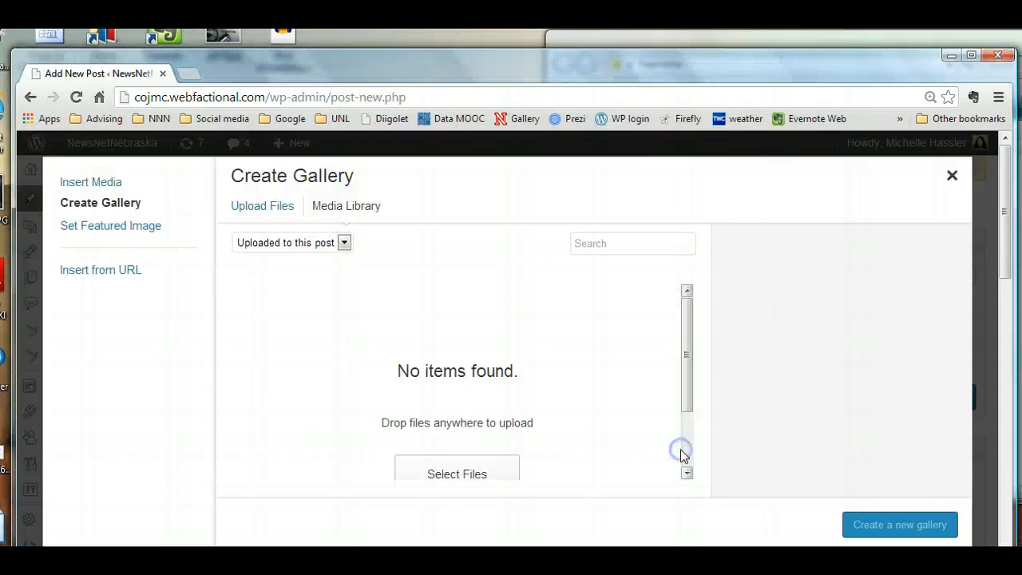
- Upload DSCF0669.JPG and IMG_0642.JPG together into the gallery
left_click(272, 207)
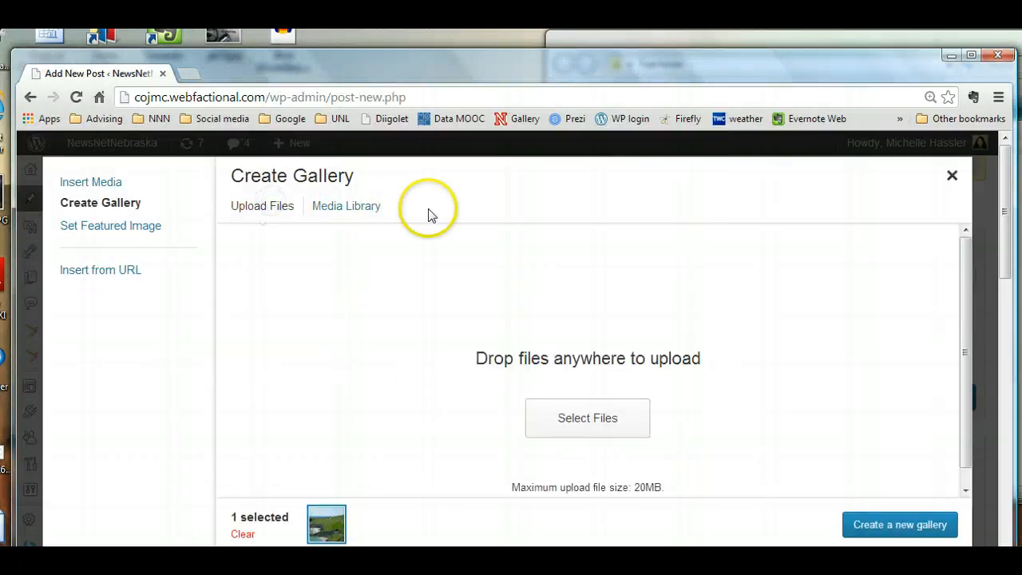
left_click(565, 408)
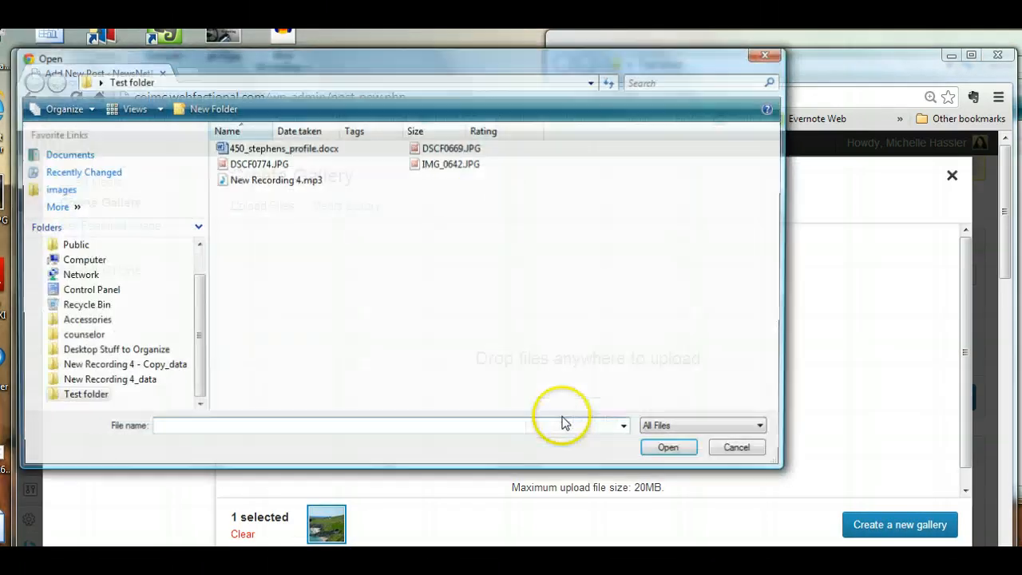
left_click(465, 151)
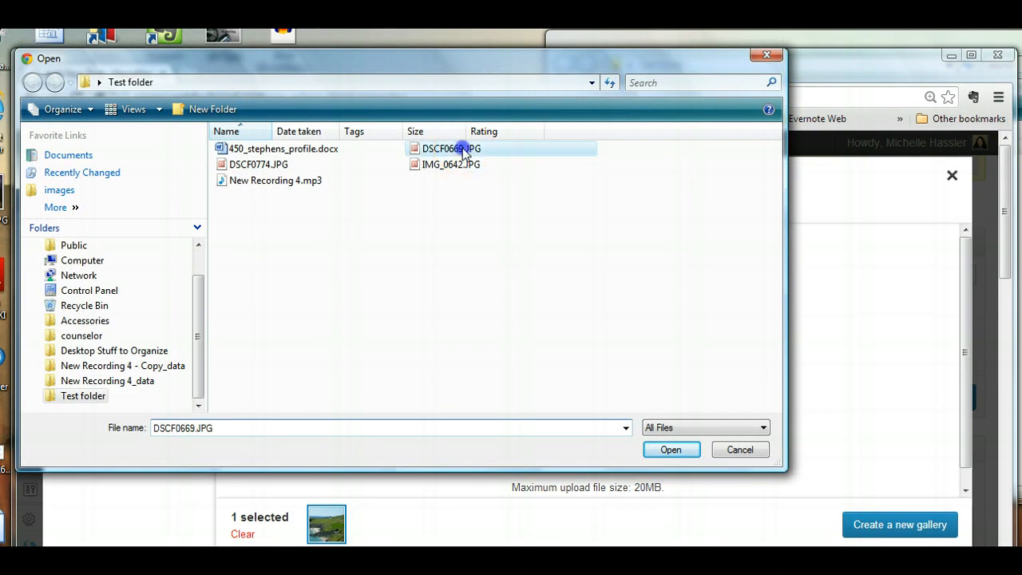
left_click(456, 165)
left_click(457, 151, "ctrl")
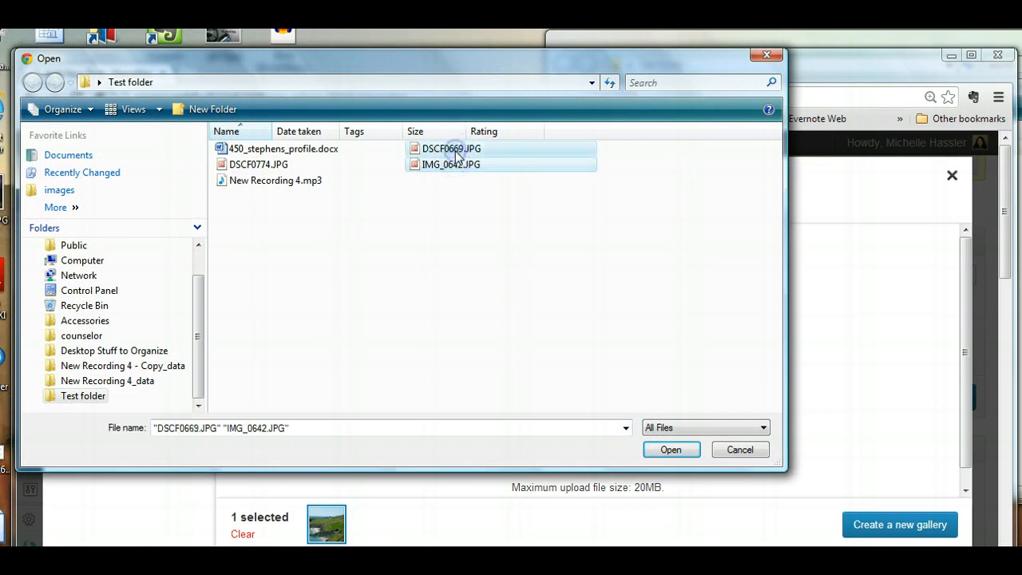
left_click(671, 451)
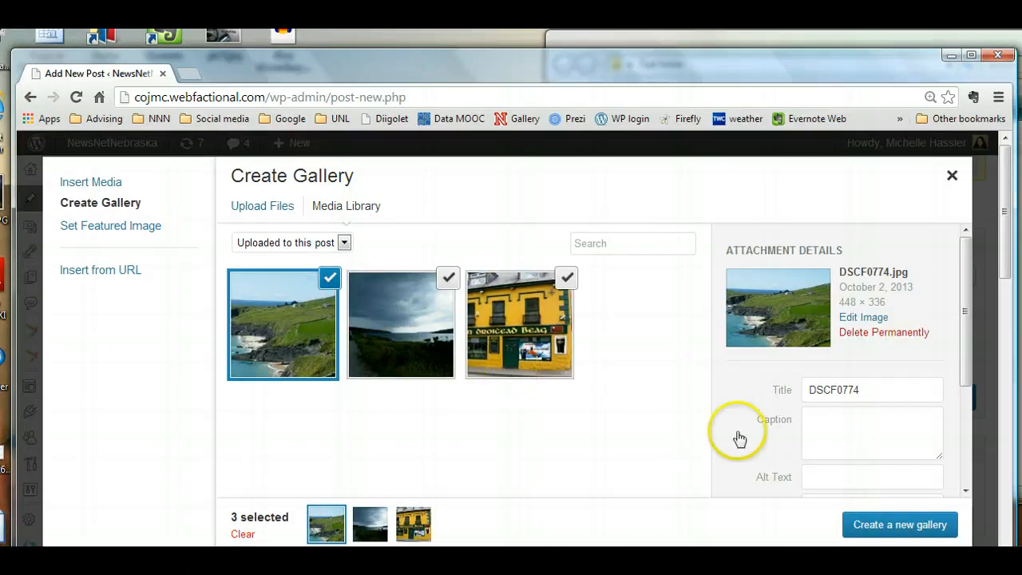
- Caption the seaside photo about Dingle Bay and the storm photo about Kinsale's shore
scroll(814, 423, "down", 1)
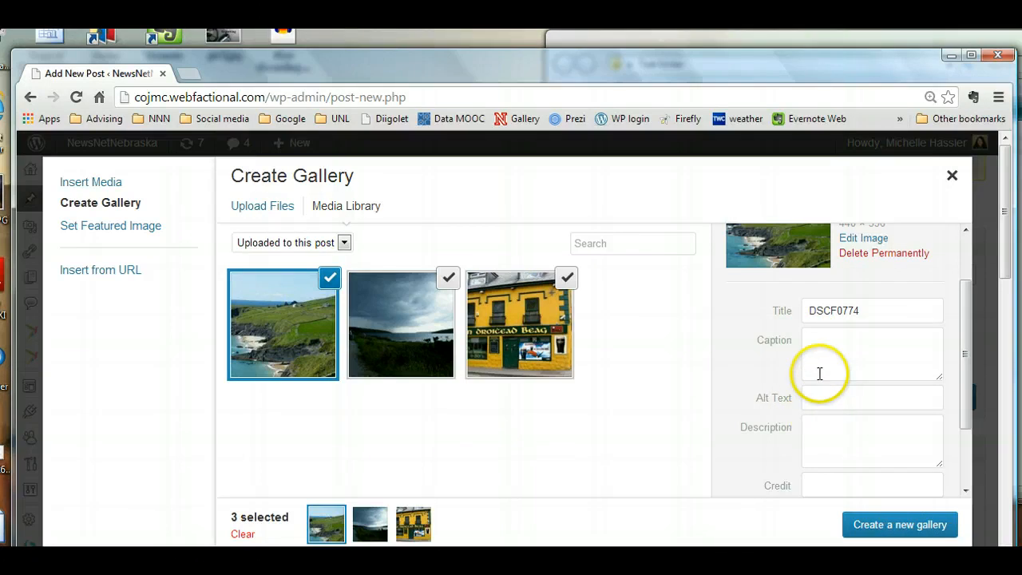
left_click(822, 342)
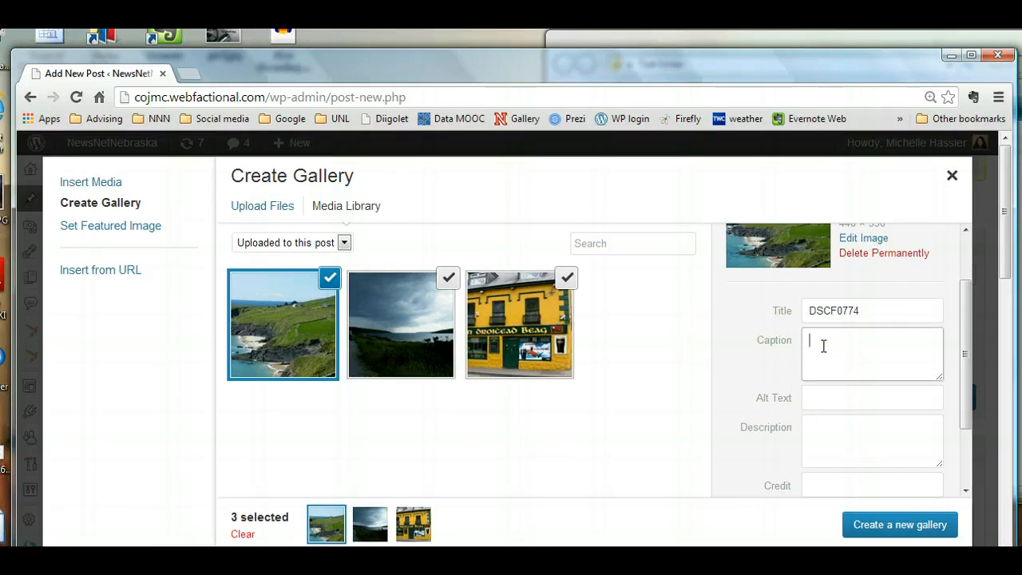
type("The seas")
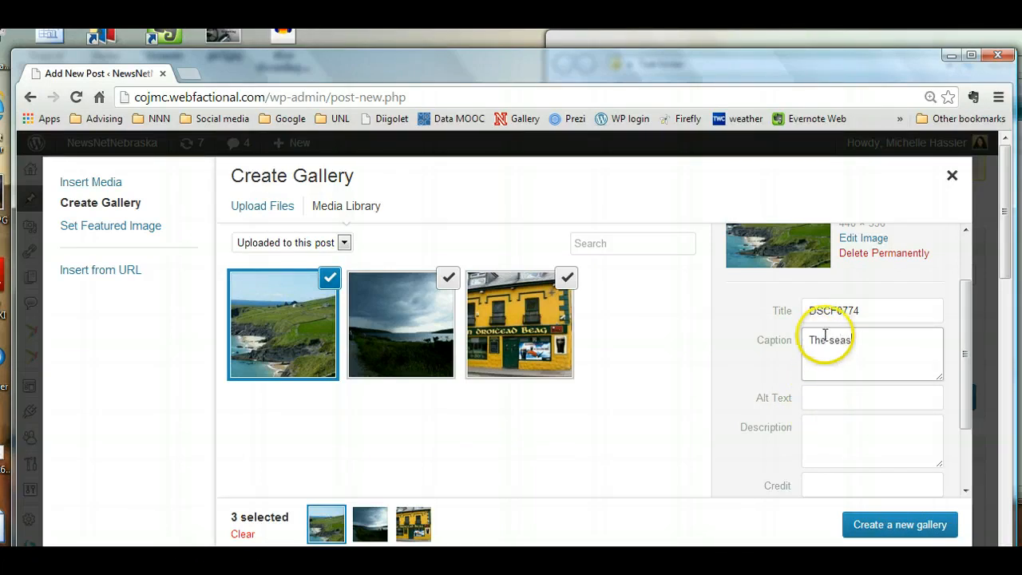
type(" de in ")
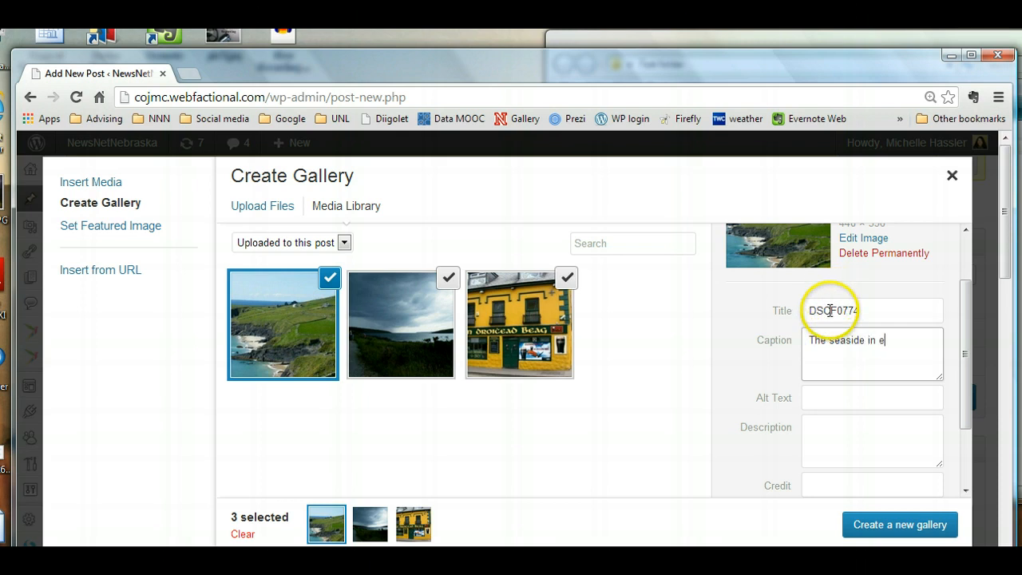
type("western Ireland near")
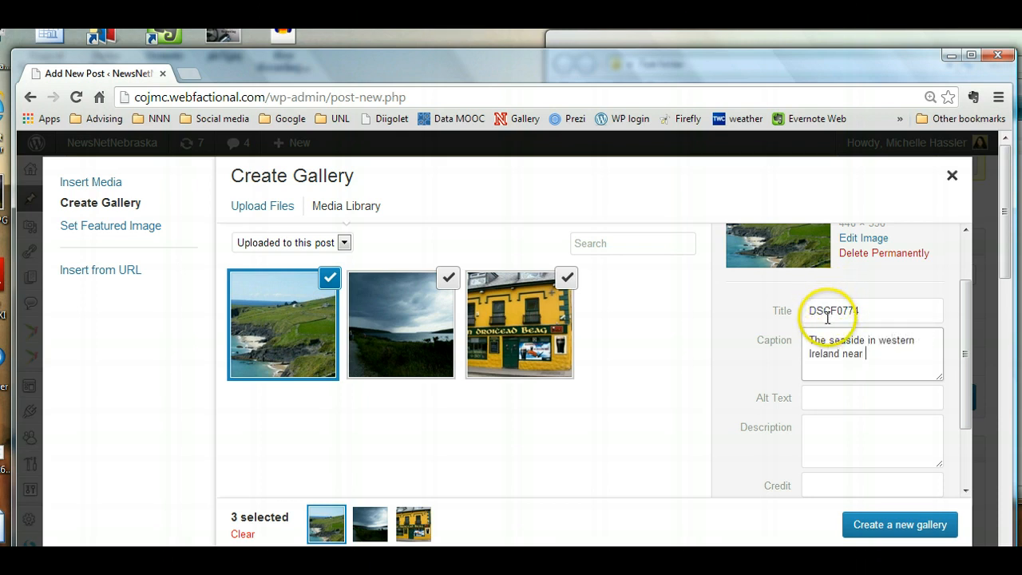
type(" Dingle Bay.")
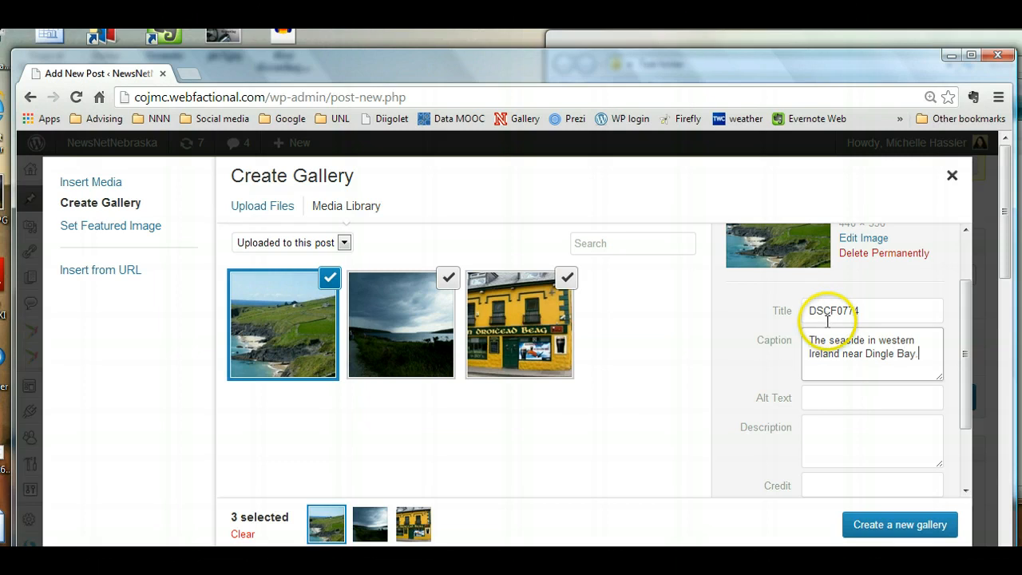
left_click(377, 361)
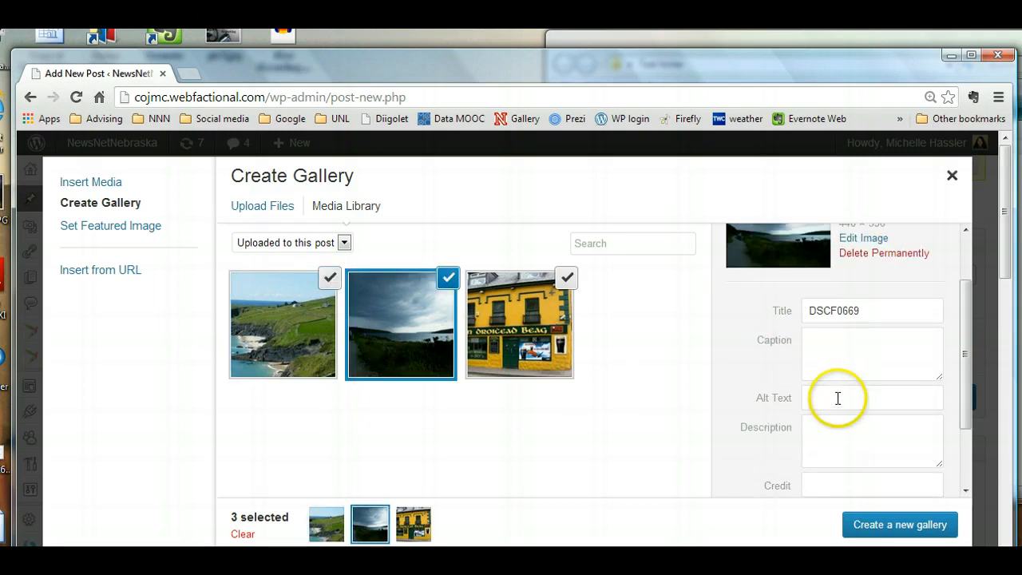
left_click(830, 357)
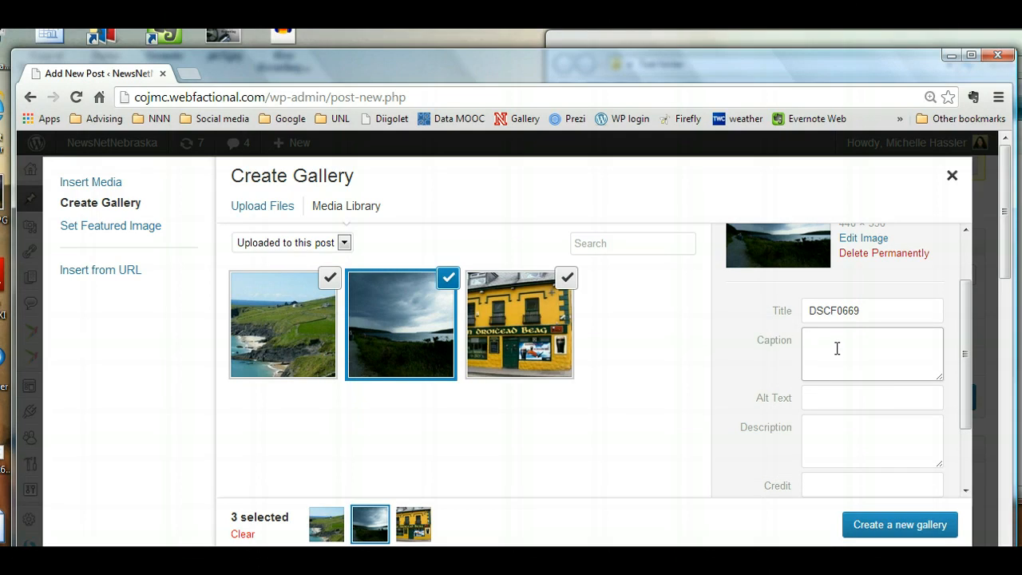
left_click(836, 348)
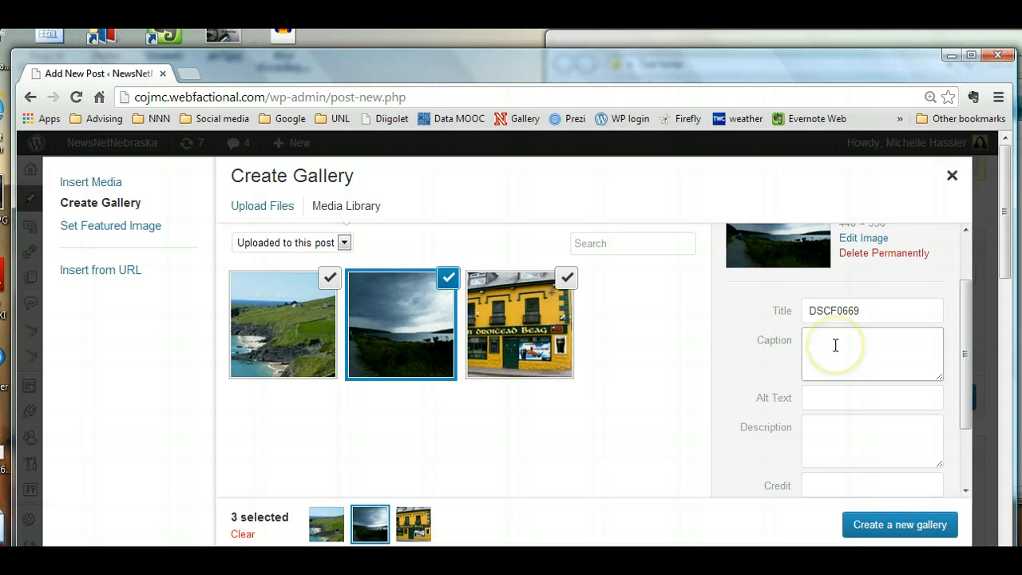
type("A storm m")
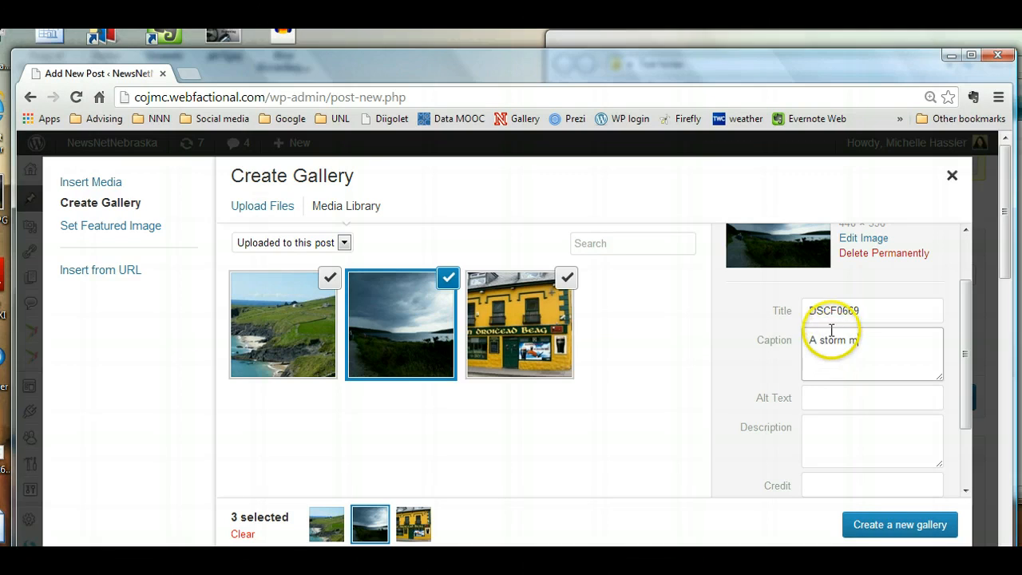
type("oves in on the")
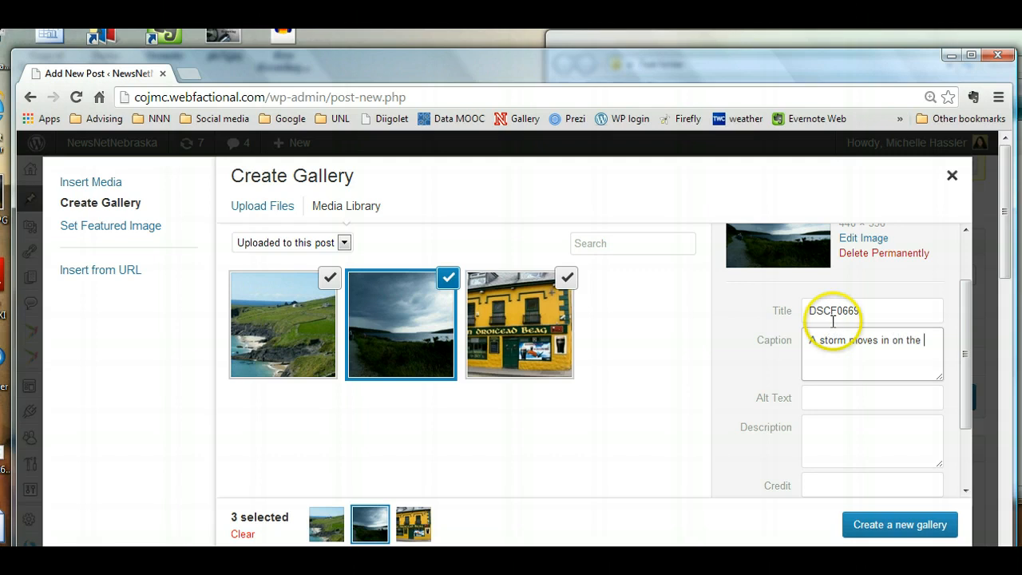
type("shore of Kinsale")
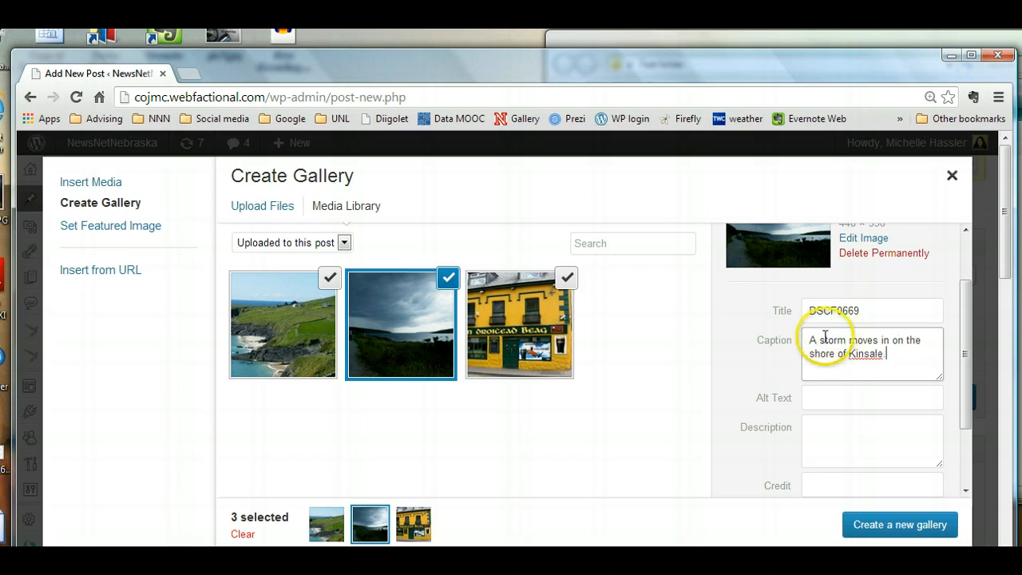
- Caption the pub photo 'A brightly painted pub beckons in'
left_click(513, 320)
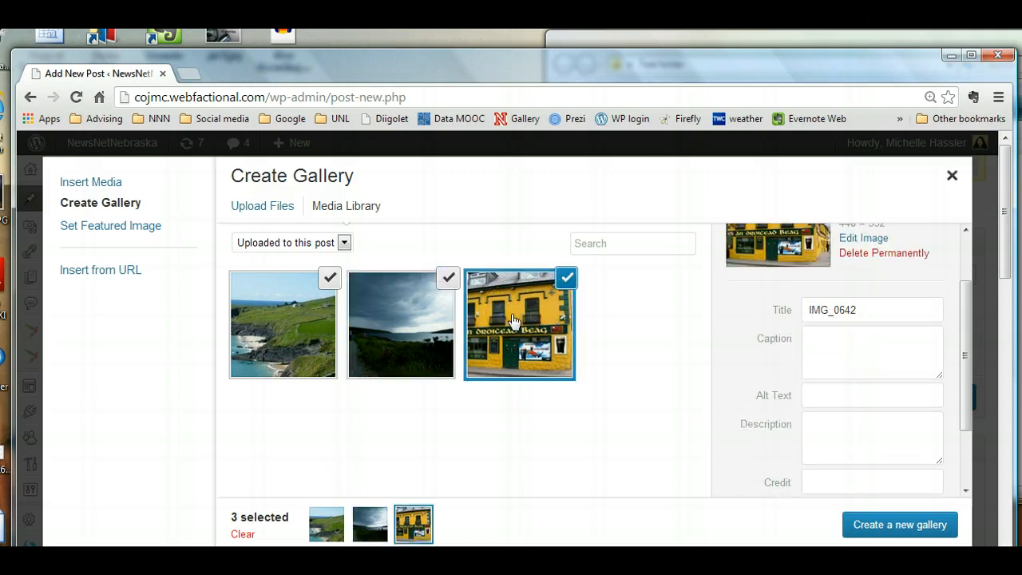
left_click(841, 337)
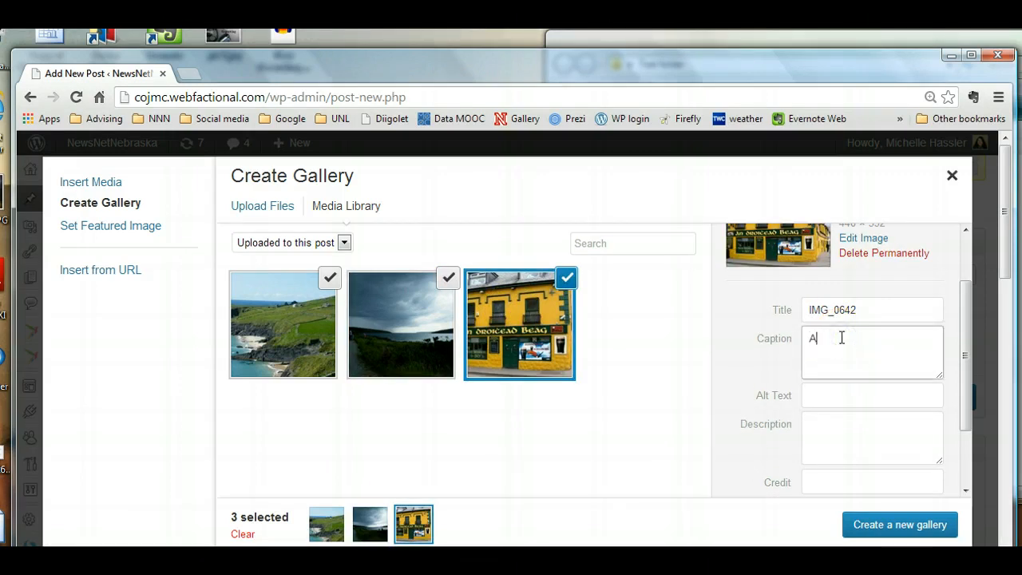
type("A")
left_click(835, 340)
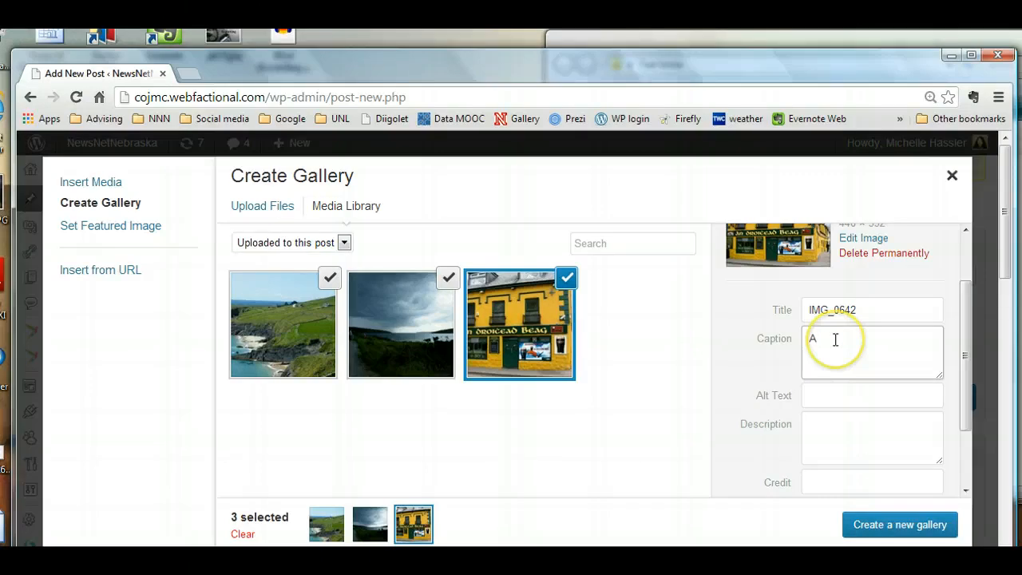
type("brightly ")
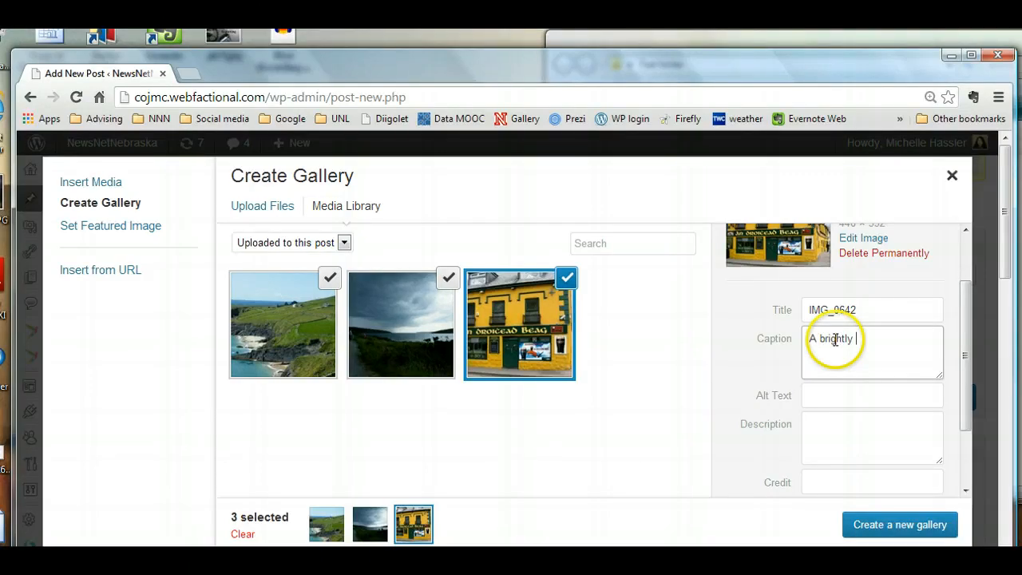
type("b")
key("BackSpace")
type("painted pu")
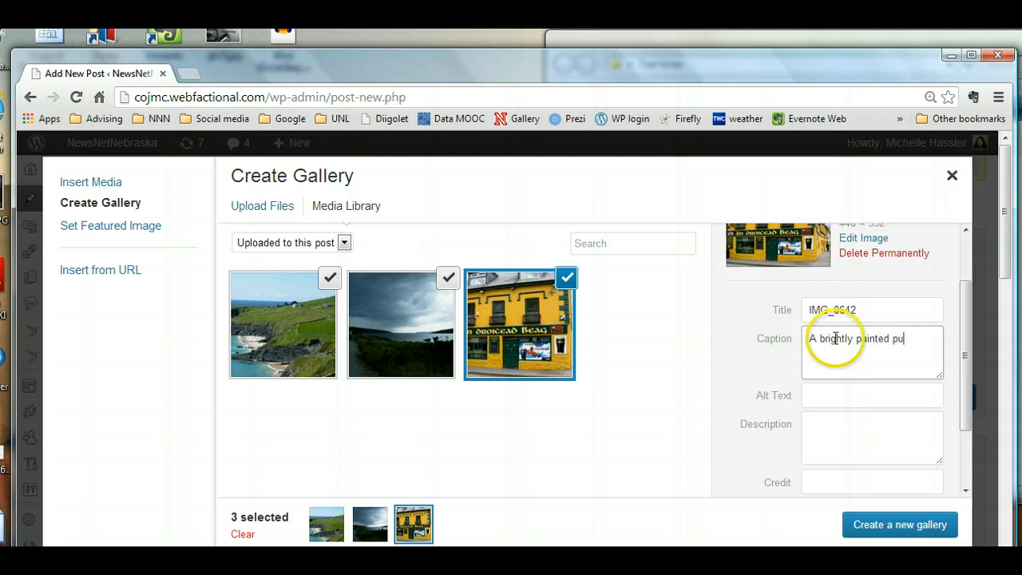
type("b bec")
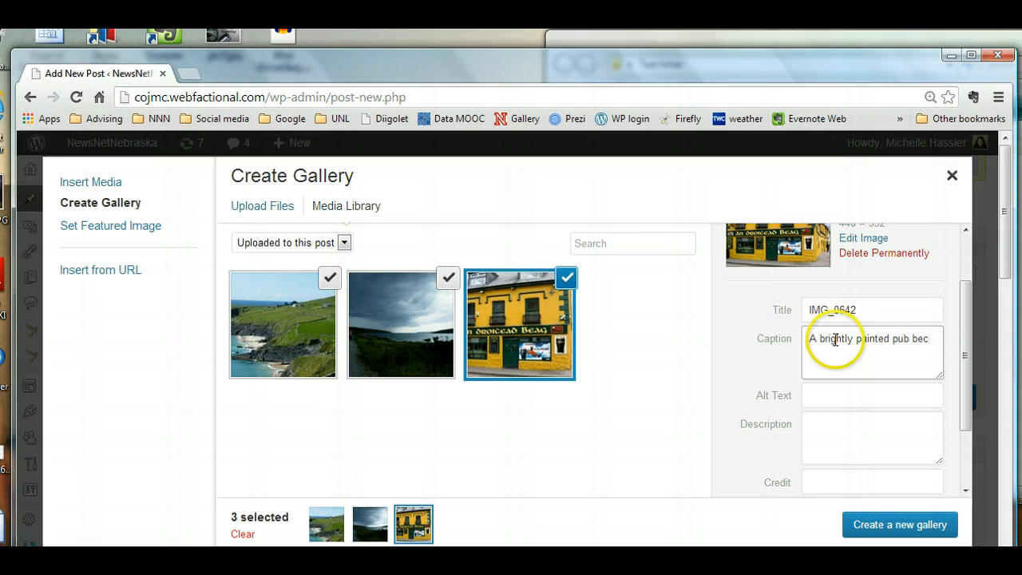
type("kons in Dingle.")
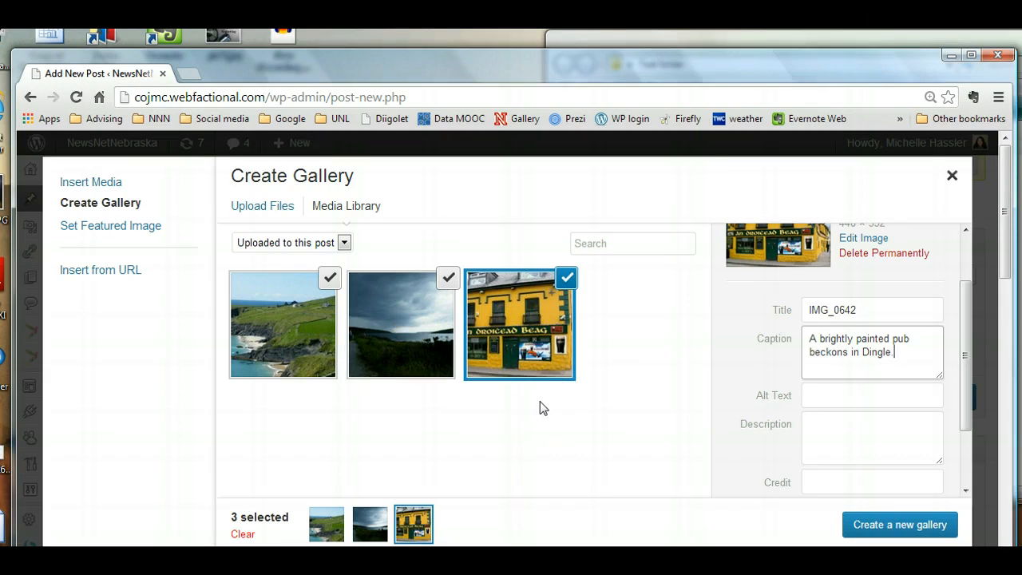
- Move the pub photo into second place and review each photo's title and caption
left_click_drag(472, 339, 380, 340)
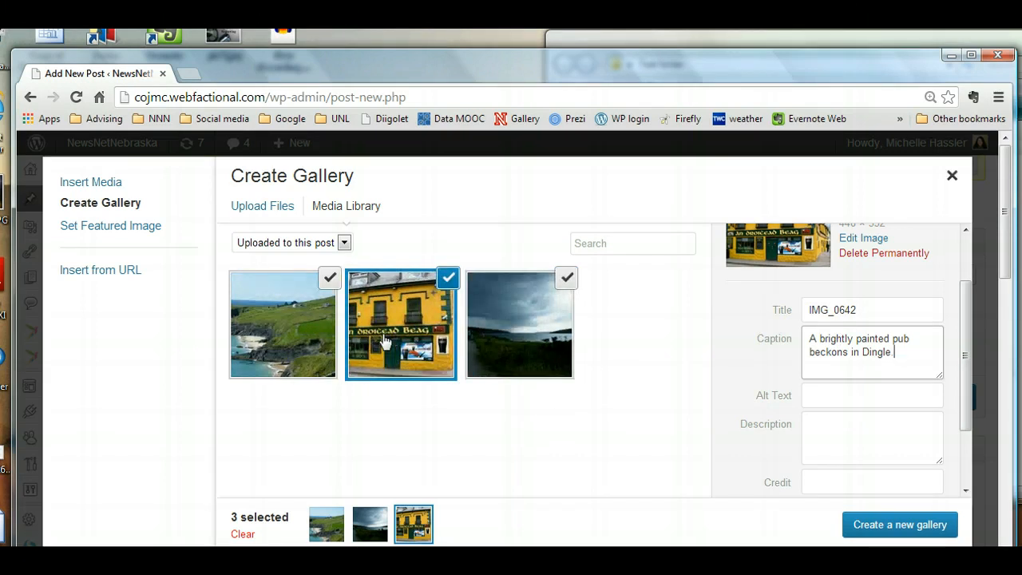
left_click(263, 321)
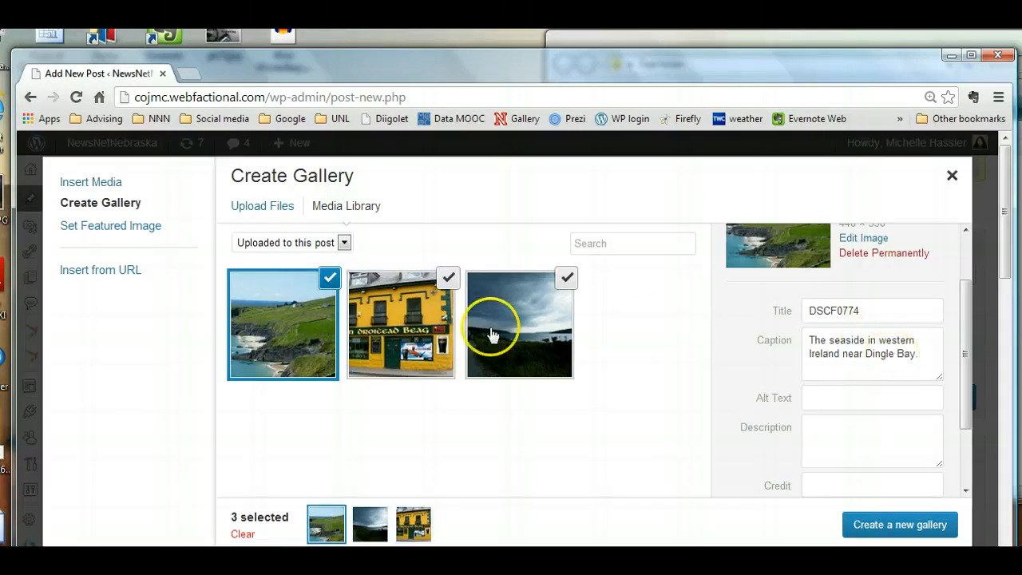
left_click(408, 332)
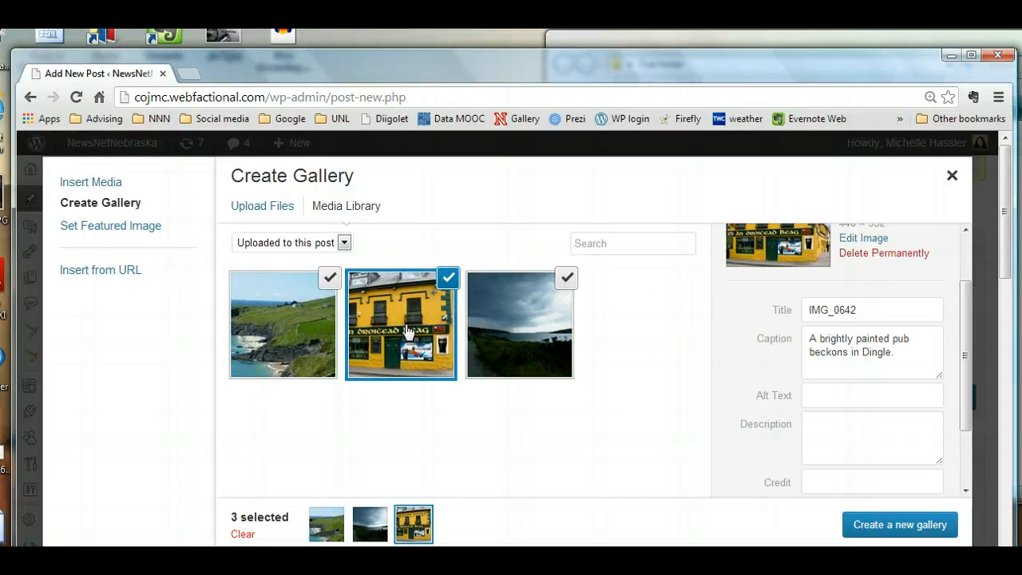
left_click(541, 320)
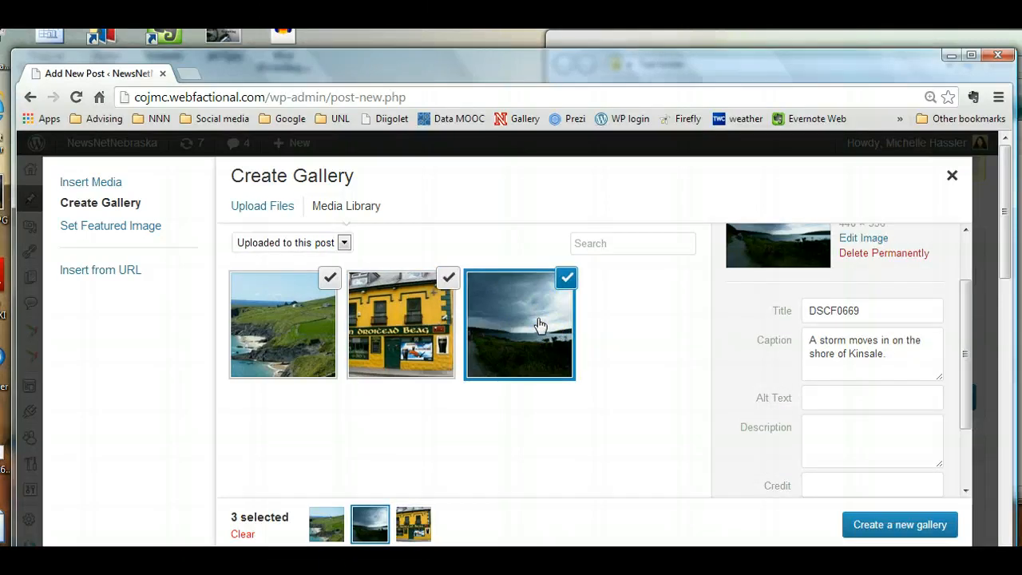
left_click(423, 324)
left_click(305, 335)
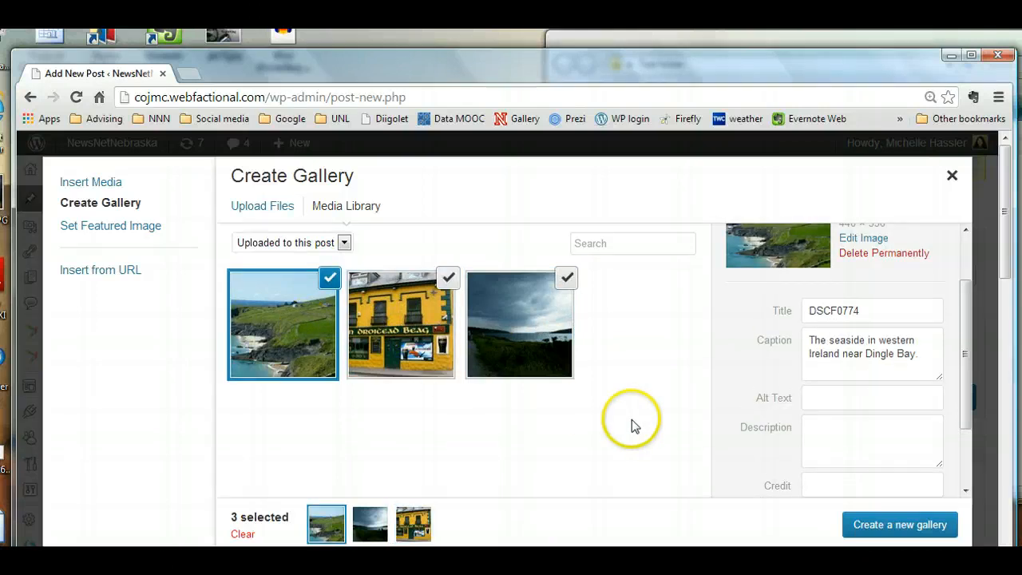
- Create the three-photo gallery with Attachment Page links in 3 columns and insert it
left_click(902, 528)
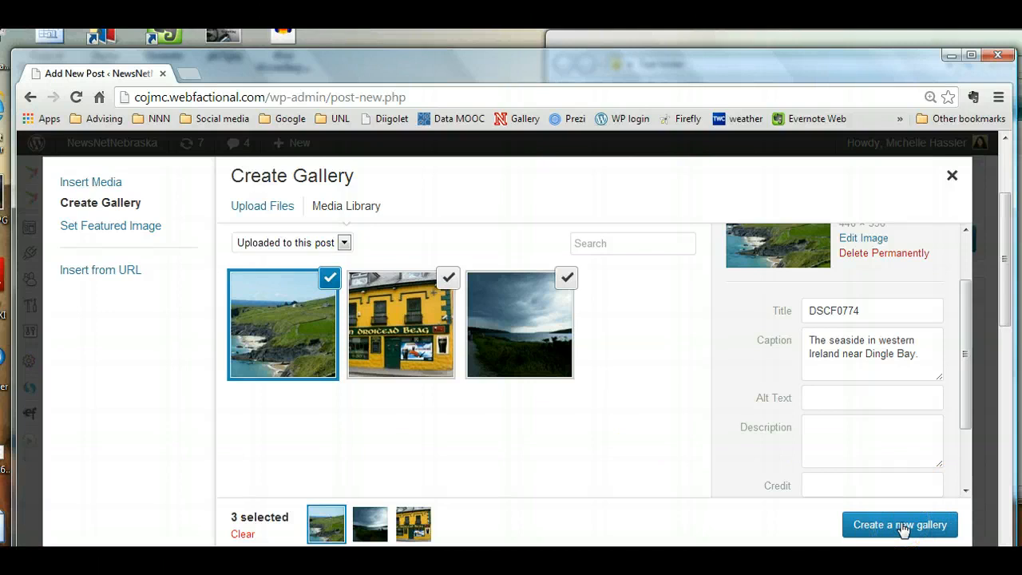
left_click(902, 528)
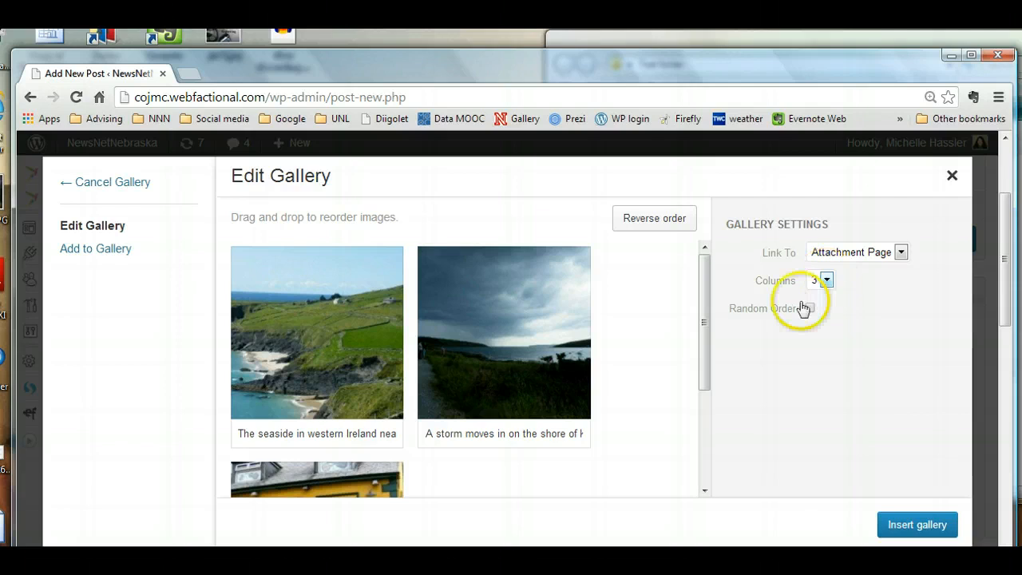
scroll(610, 409, "down", 2)
scroll(610, 410, "down", 1)
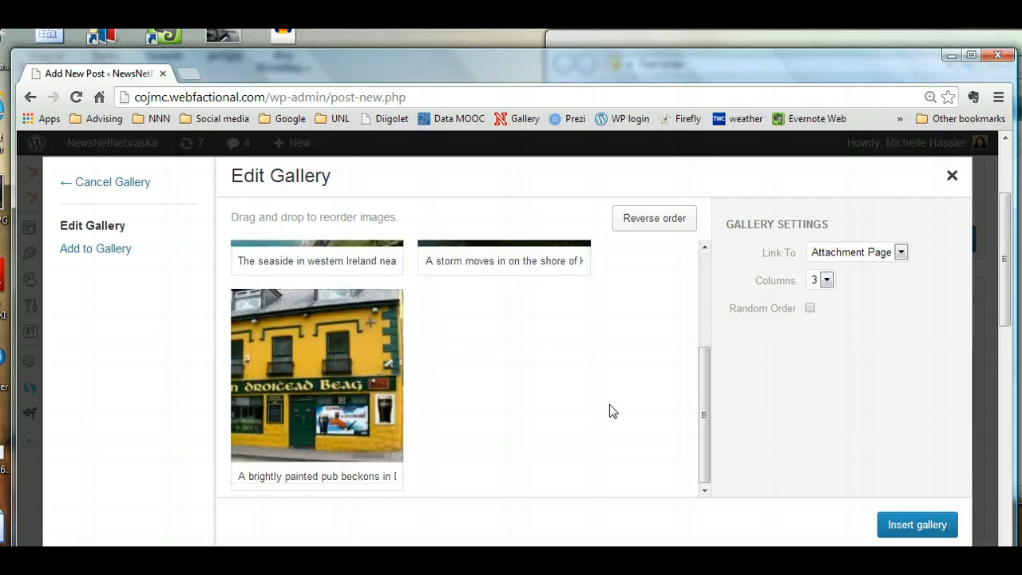
scroll(609, 404, "up", 2)
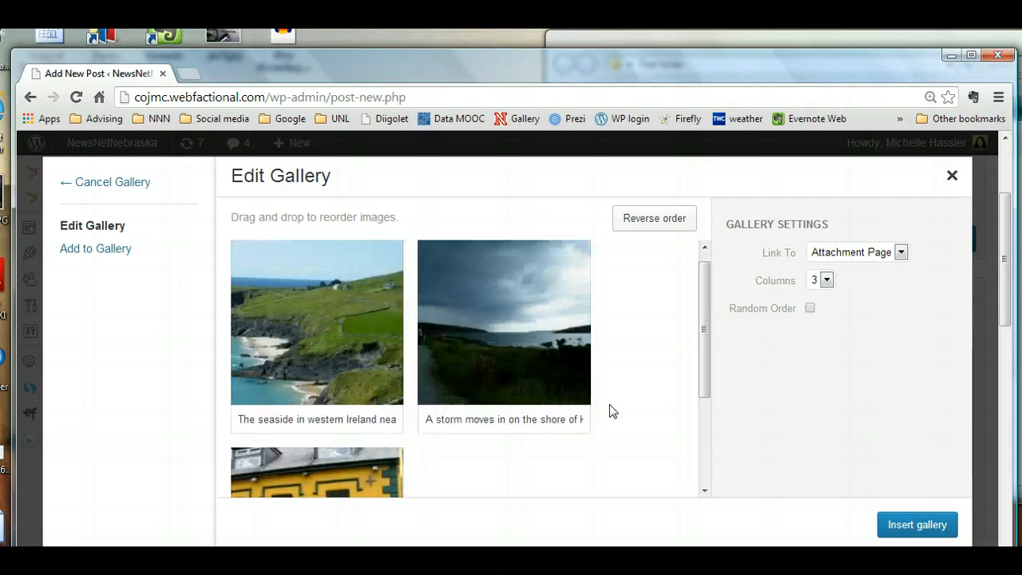
left_click(904, 531)
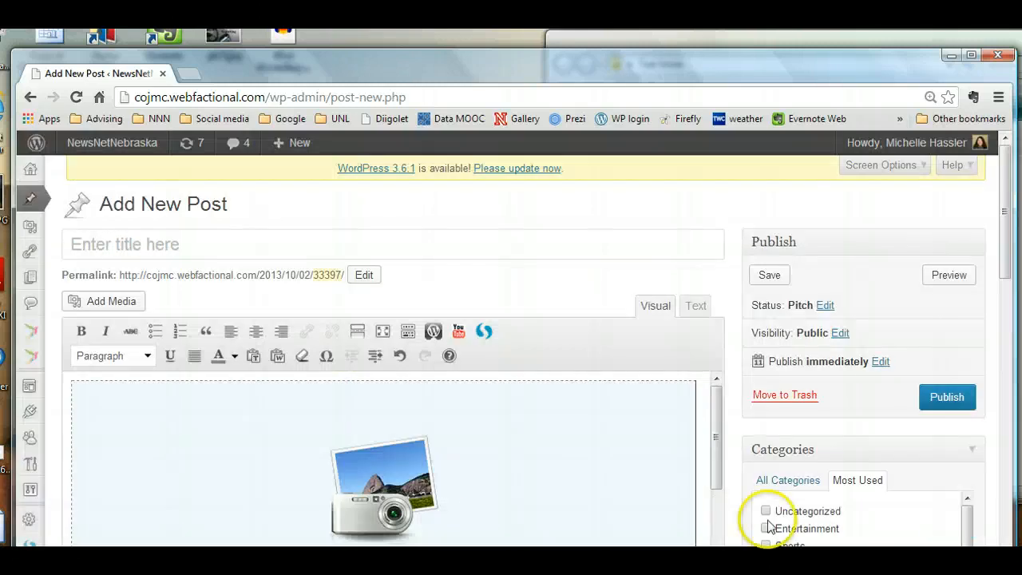
- Save the post as a draft and preview it in a new tab
scroll(441, 481, "down", 1)
scroll(438, 479, "down", 1)
scroll(436, 472, "up", 1)
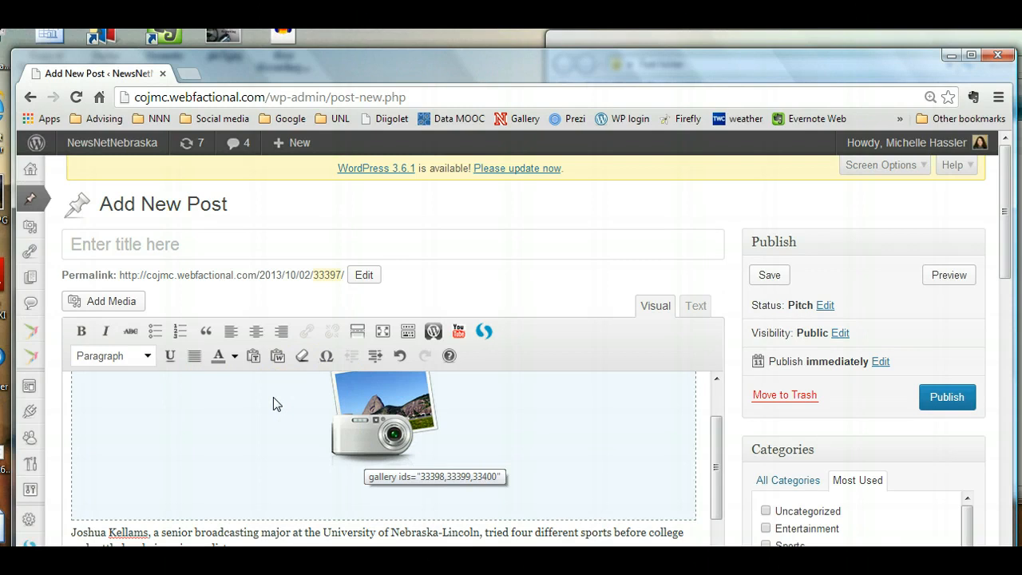
left_click(764, 276)
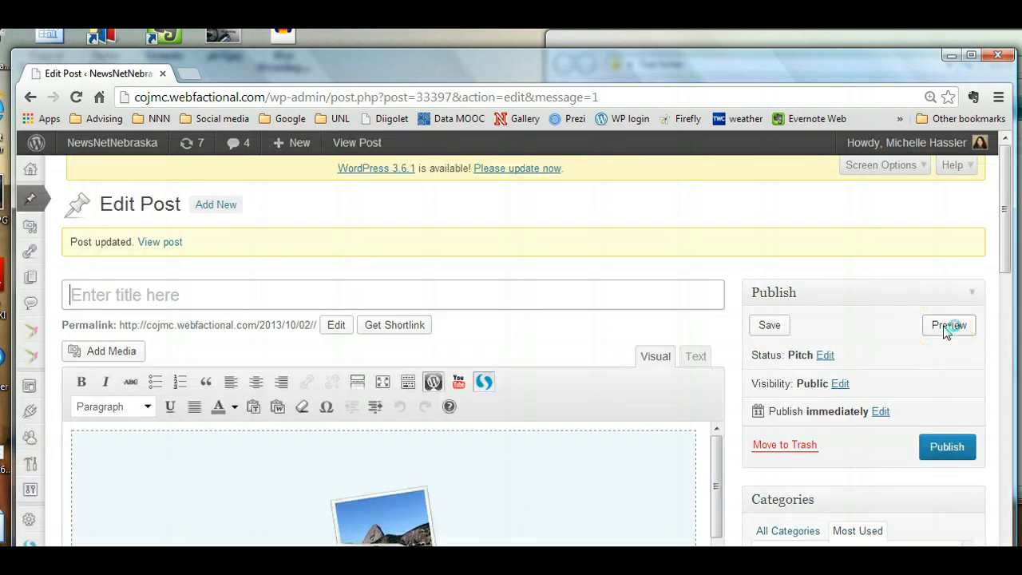
left_click(947, 326)
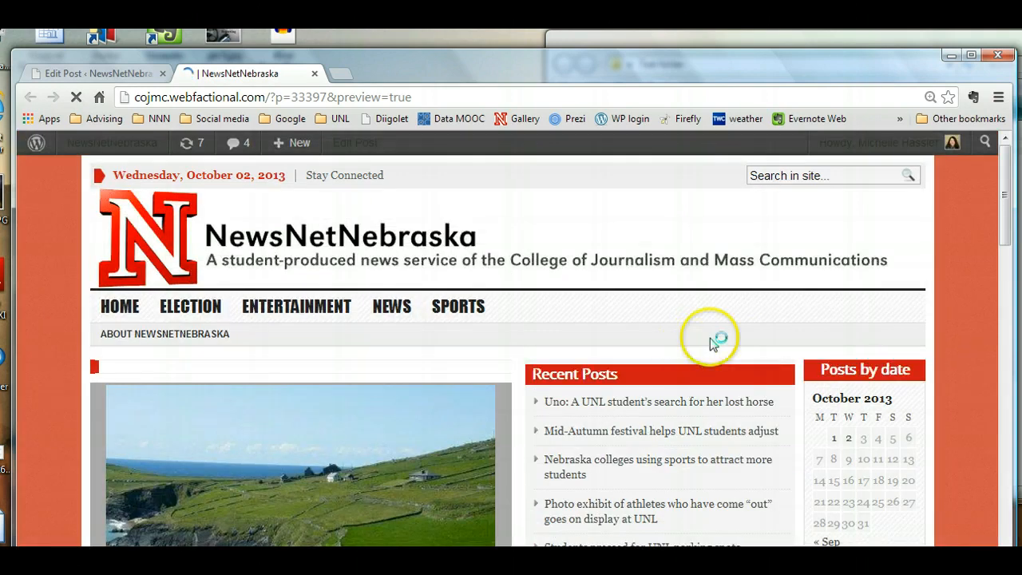
- View the pub and Kinsale storm photos in the preview gallery, then return to Edit Post
scroll(714, 335, "down", 2)
scroll(714, 392, "down", 1)
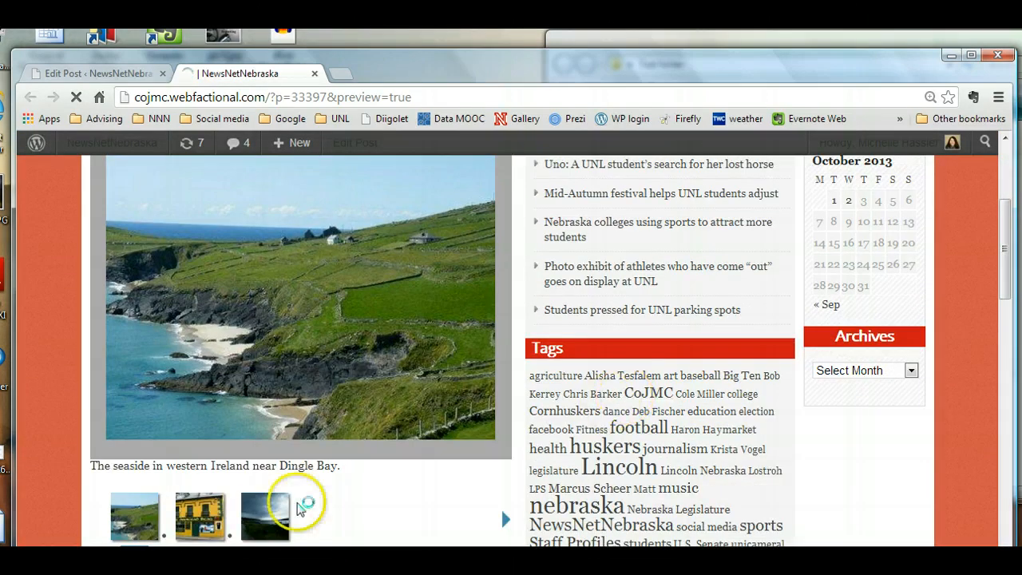
left_click(182, 519)
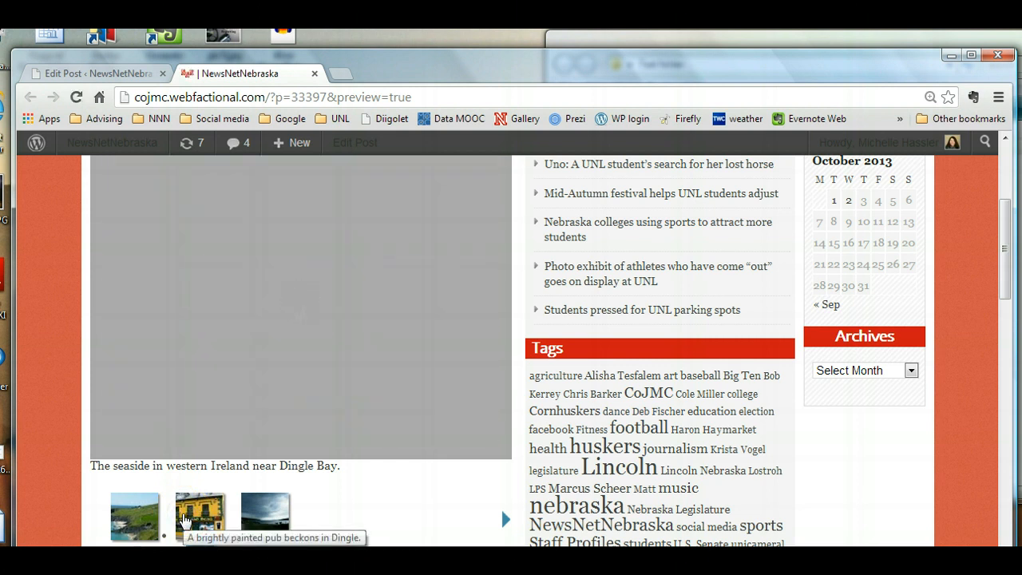
left_click(266, 512)
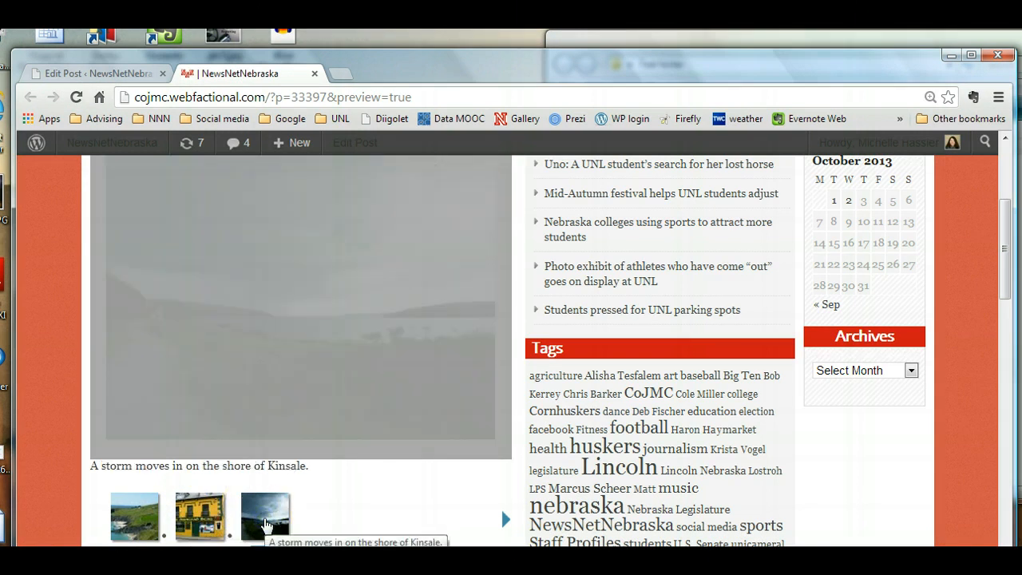
scroll(266, 525, "up", 2)
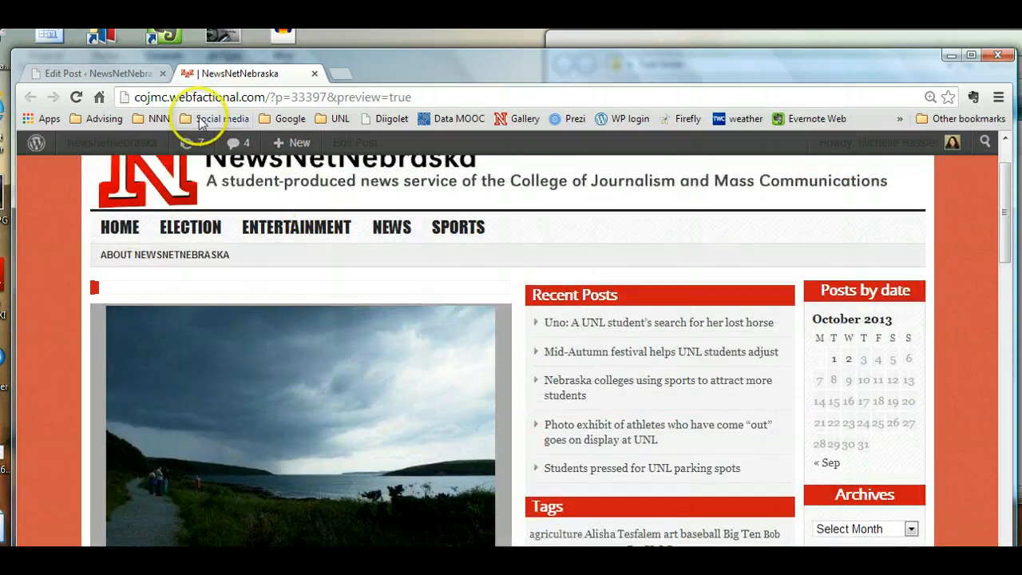
left_click(136, 73)
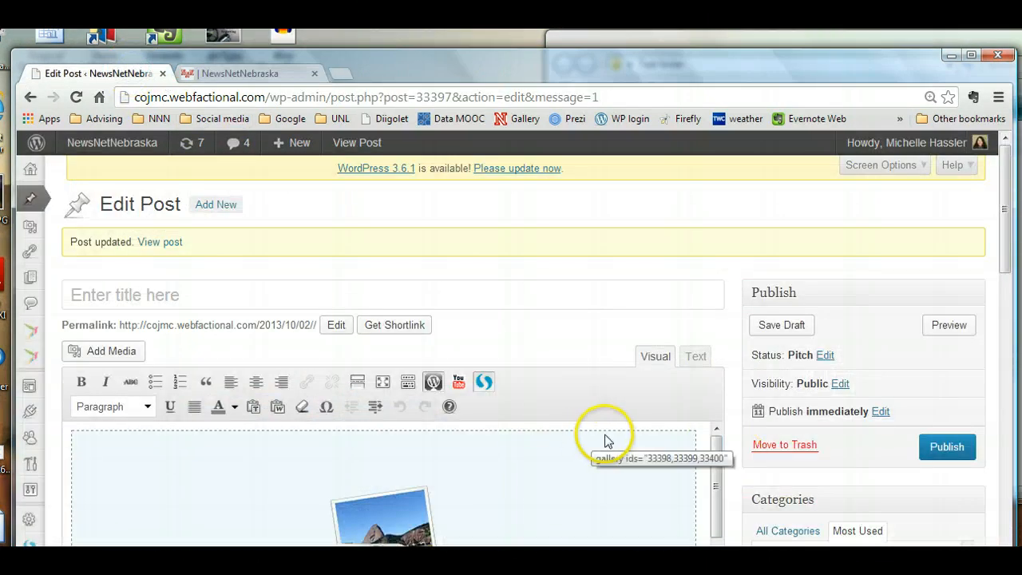
- Start a new empty paragraph right after the closing 'he said' quote at the article's end
scroll(610, 438, "down", 2)
scroll(610, 438, "down", 5)
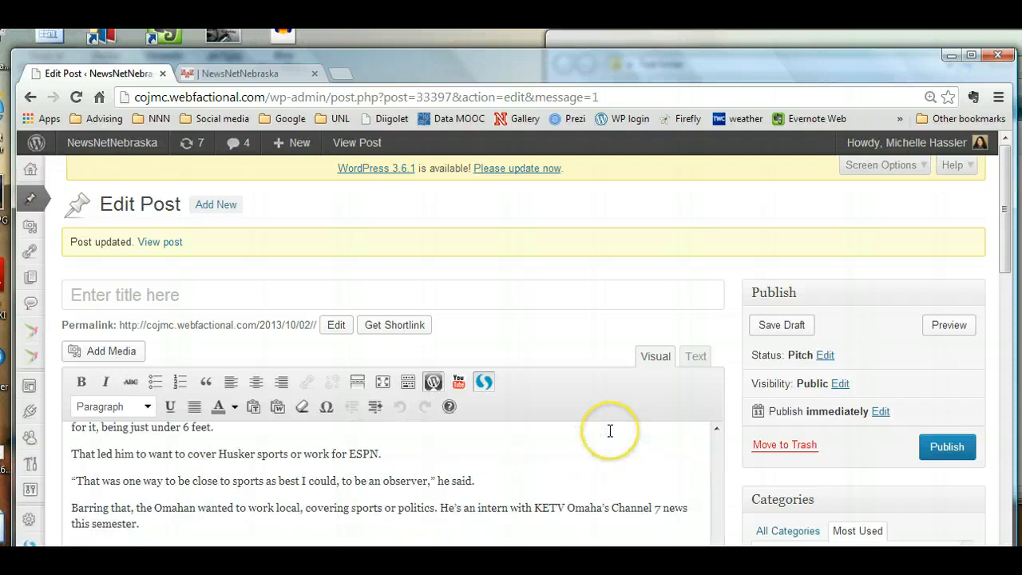
scroll(610, 431, "down", 8)
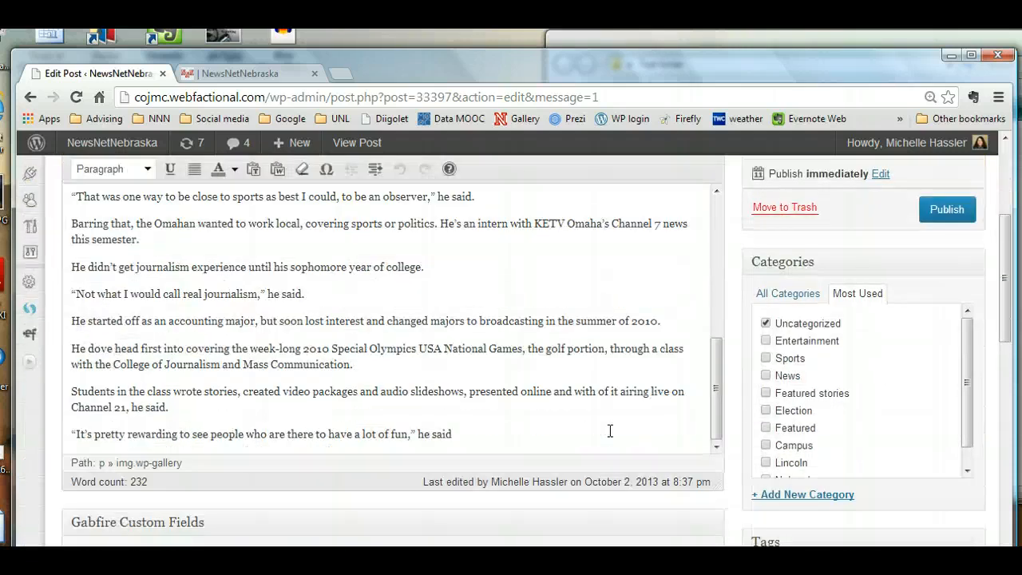
left_click(461, 356)
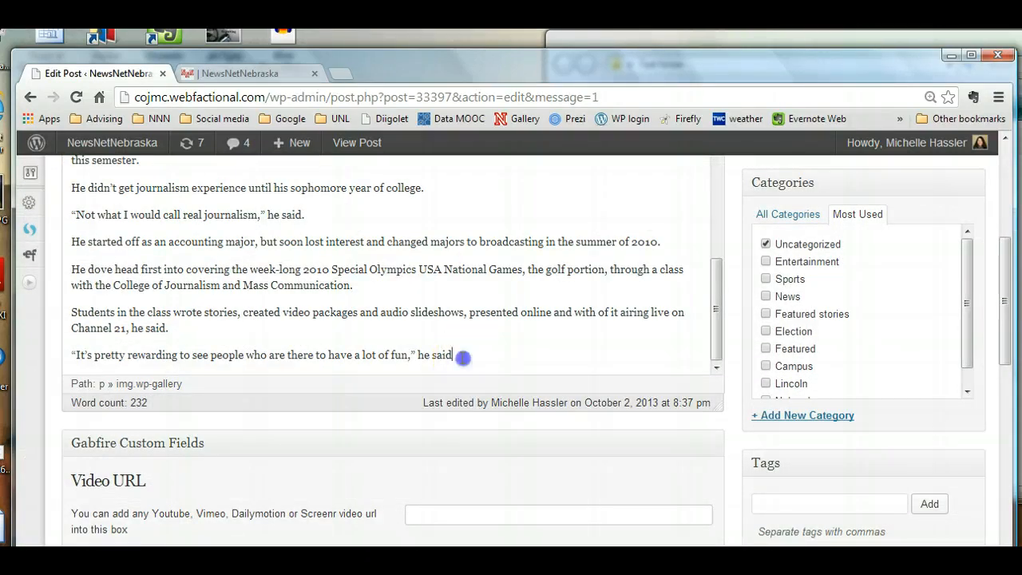
key("Return")
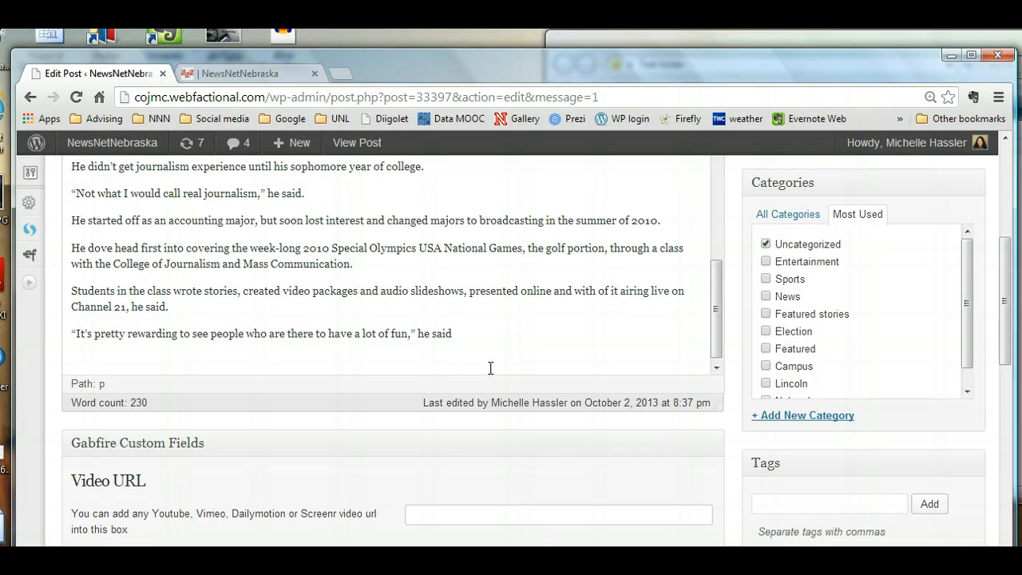
- Type the teaser line 'An Irishman shares his insight into the myths of the Green Isle.'
left_click(520, 382)
type("A")
type("m")
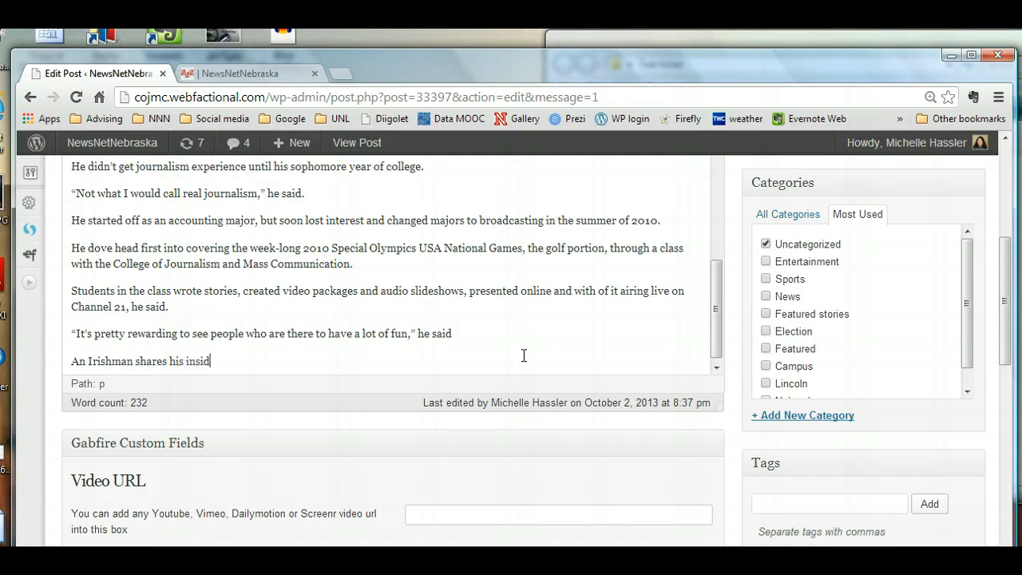
type("an shares his insight into the myths of the Gre")
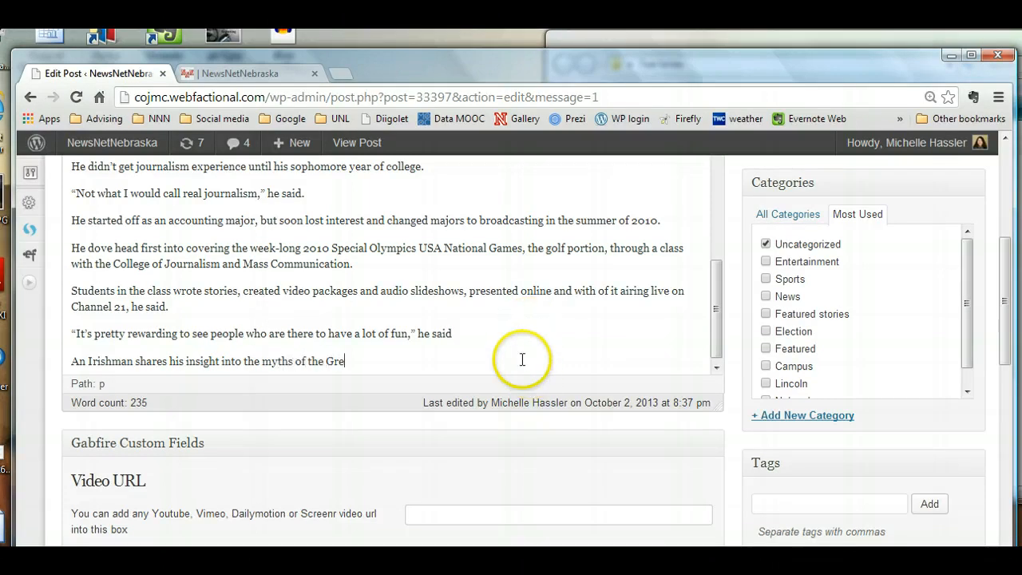
type("en Isle.")
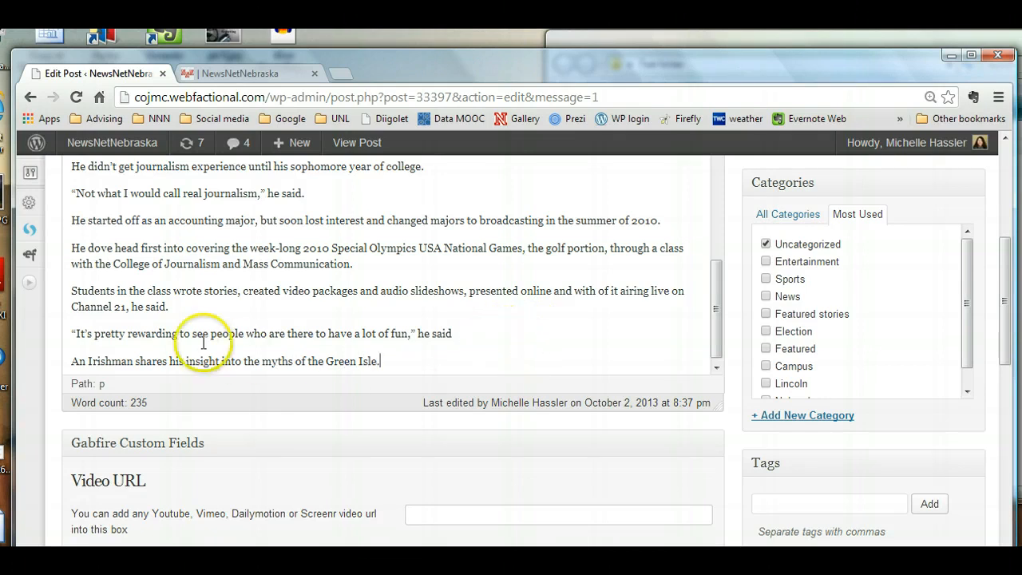
- Make the Green Isle teaser line bold and start an empty paragraph below it
left_click_drag(70, 358, 402, 358)
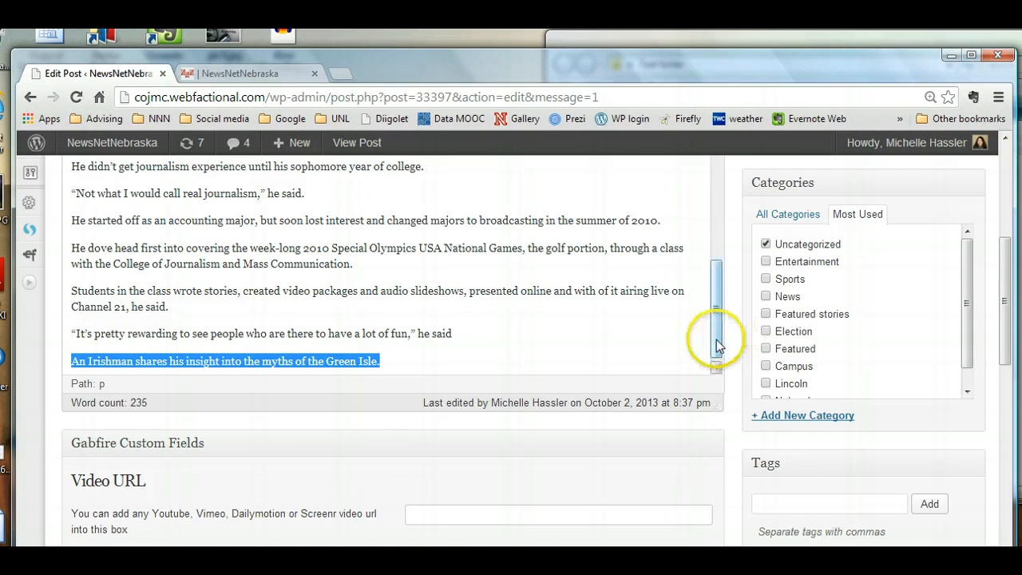
left_click_drag(714, 340, 716, 192)
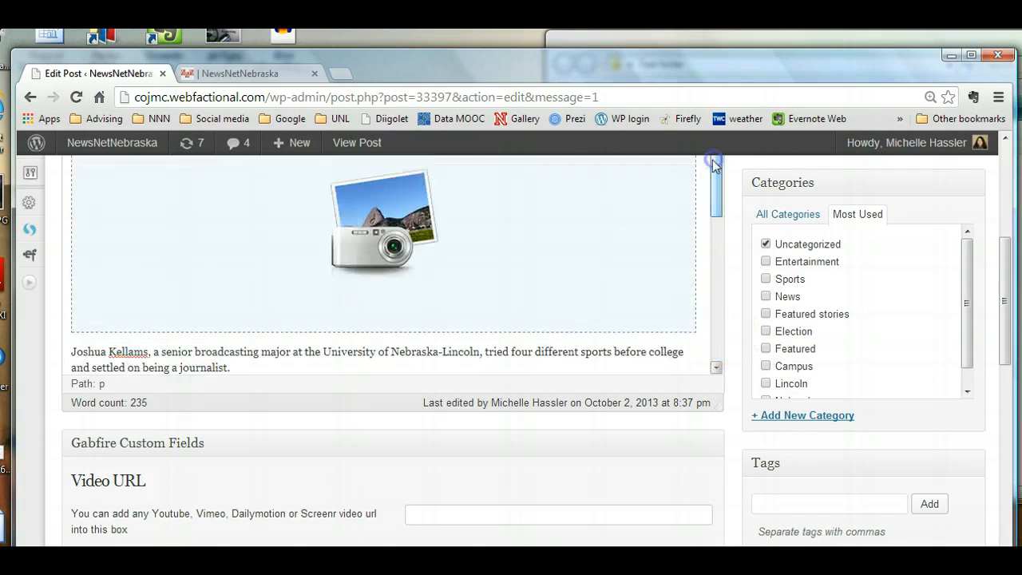
left_click_drag(999, 285, 1005, 196)
left_click(81, 380)
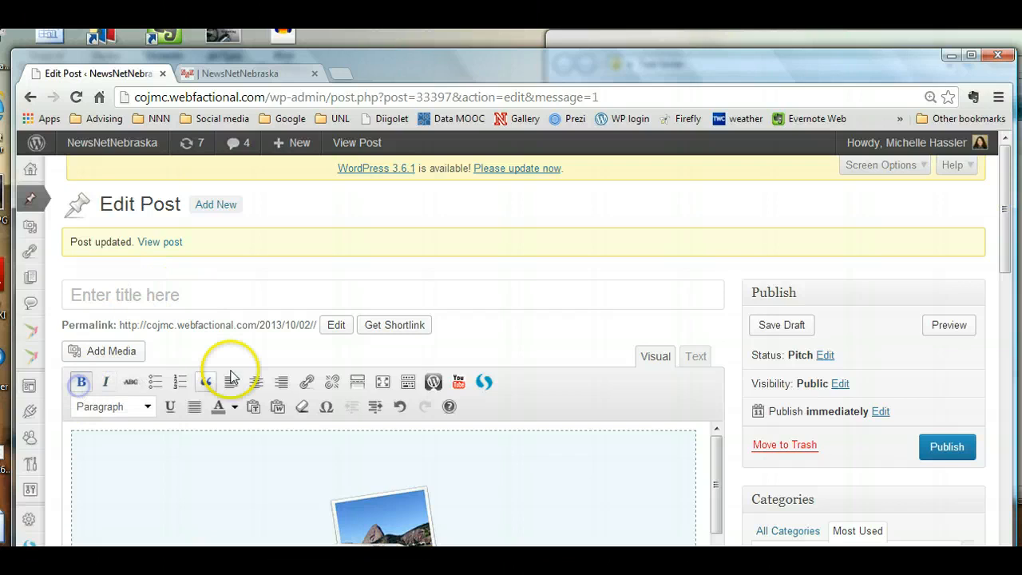
scroll(243, 371, "down", 5)
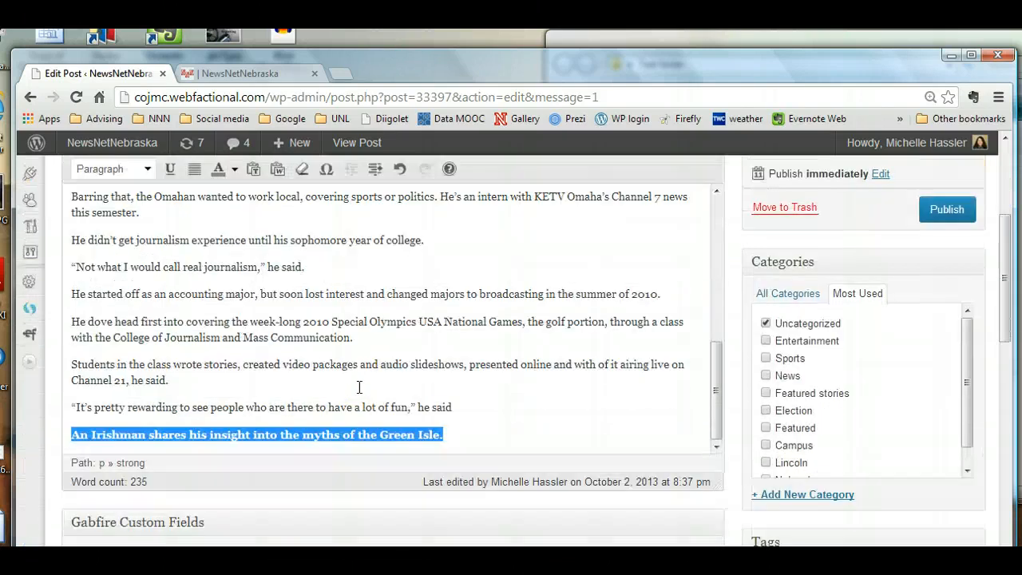
left_click(448, 433)
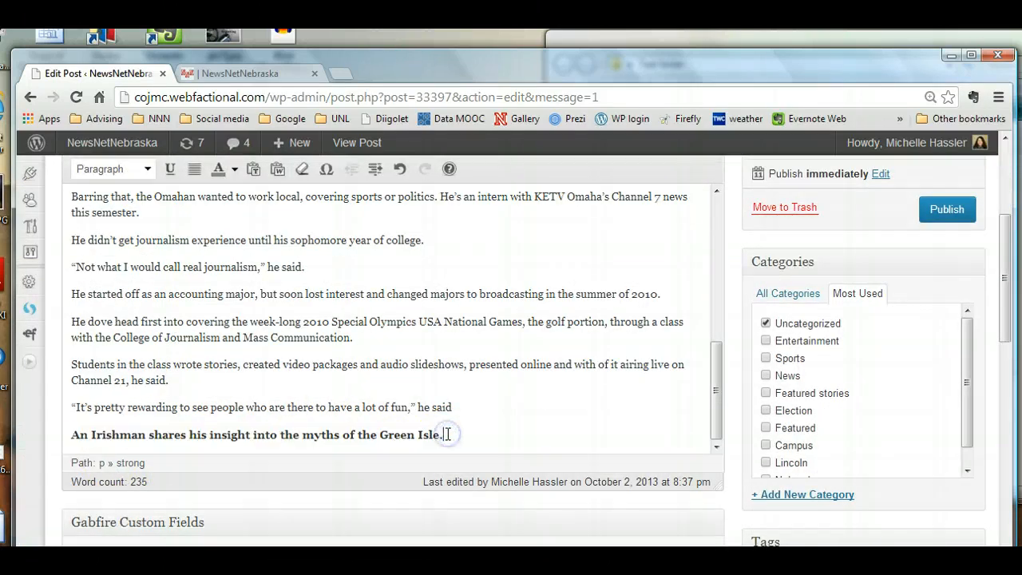
key("Return")
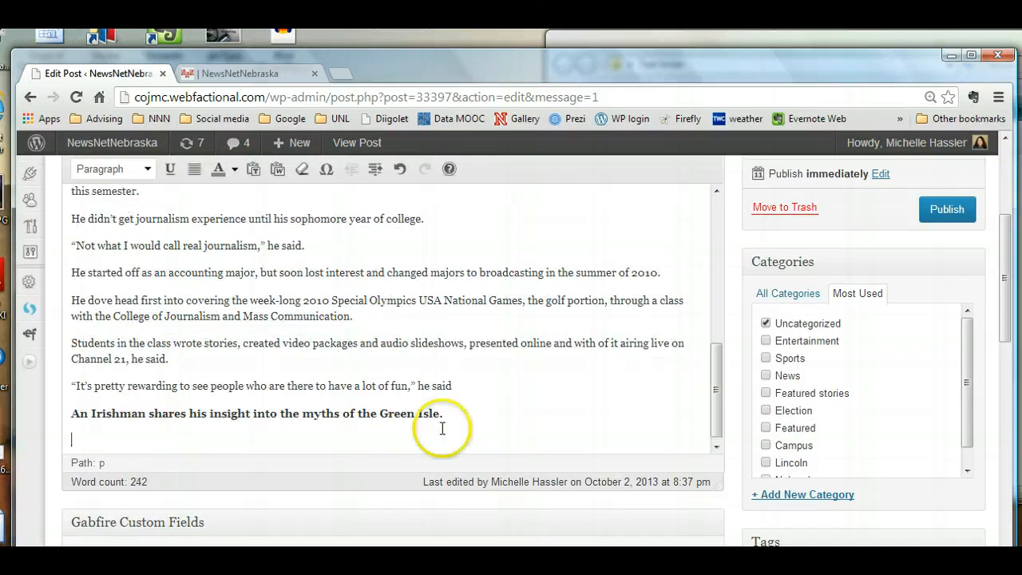
left_click_drag(1000, 292, 1006, 229)
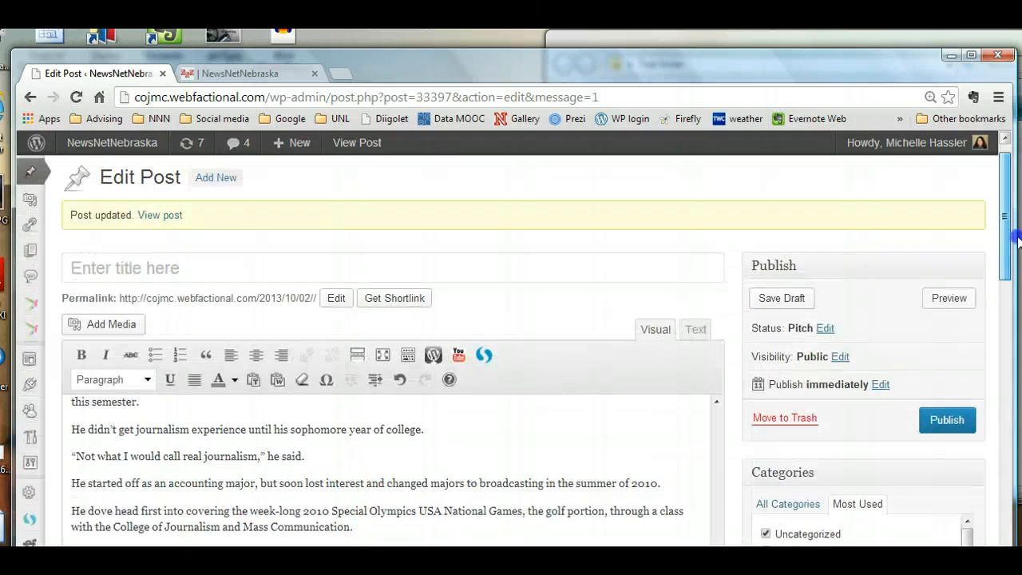
- Open the media inserter and filter the library to show only audio files
left_click(114, 337)
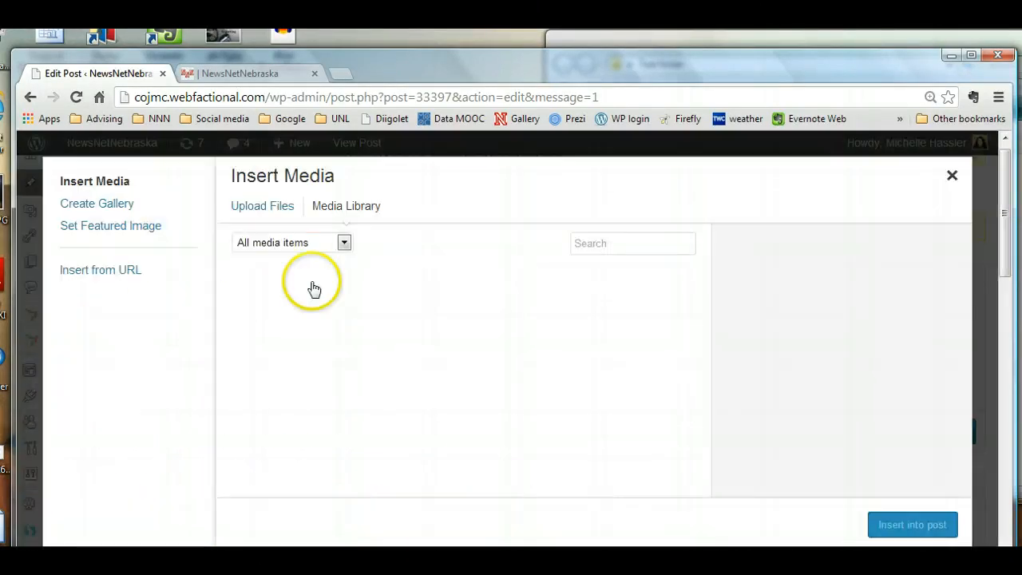
left_click(344, 242)
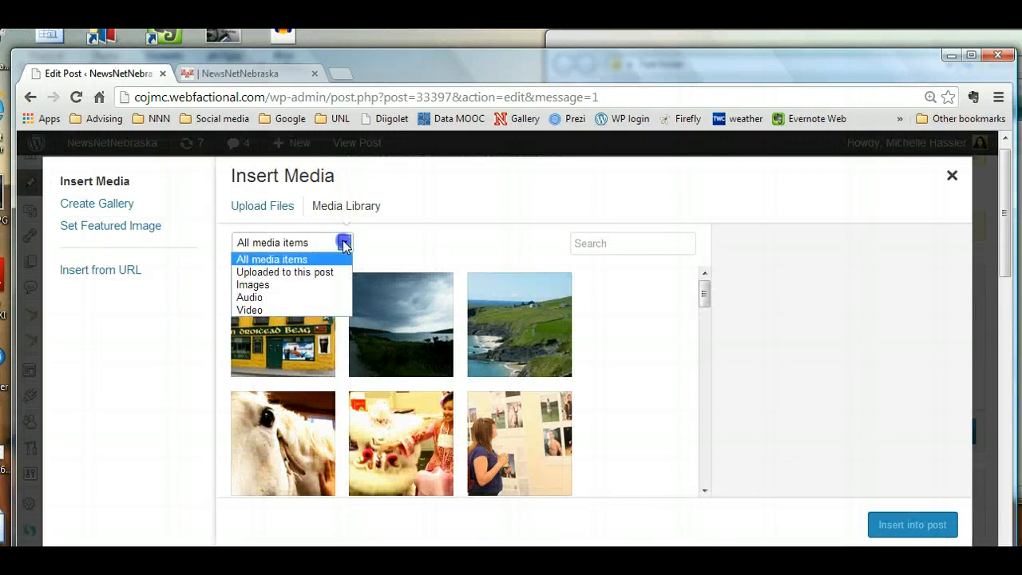
left_click(285, 305)
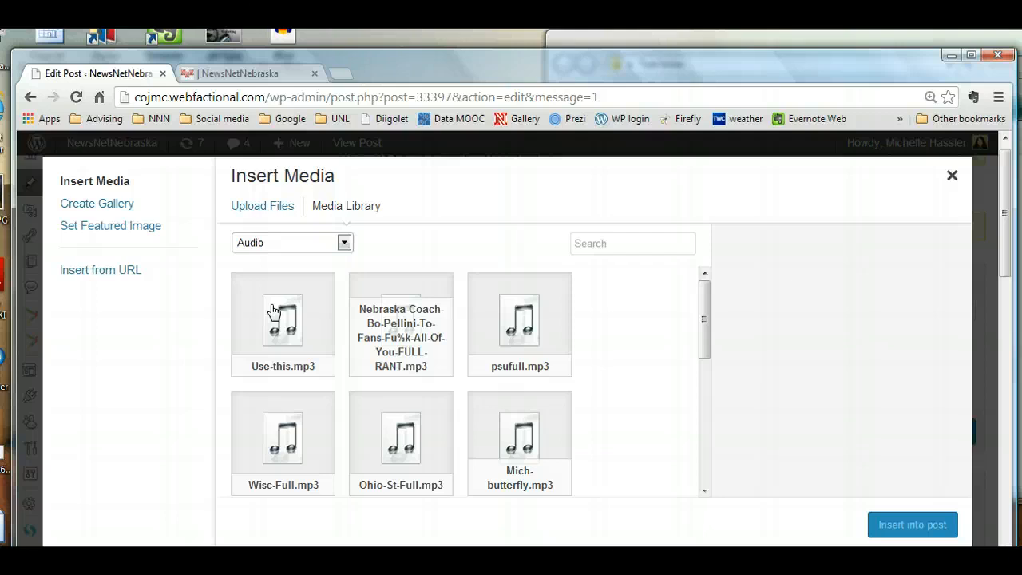
scroll(273, 312, "down", 1)
scroll(272, 307, "down", 5)
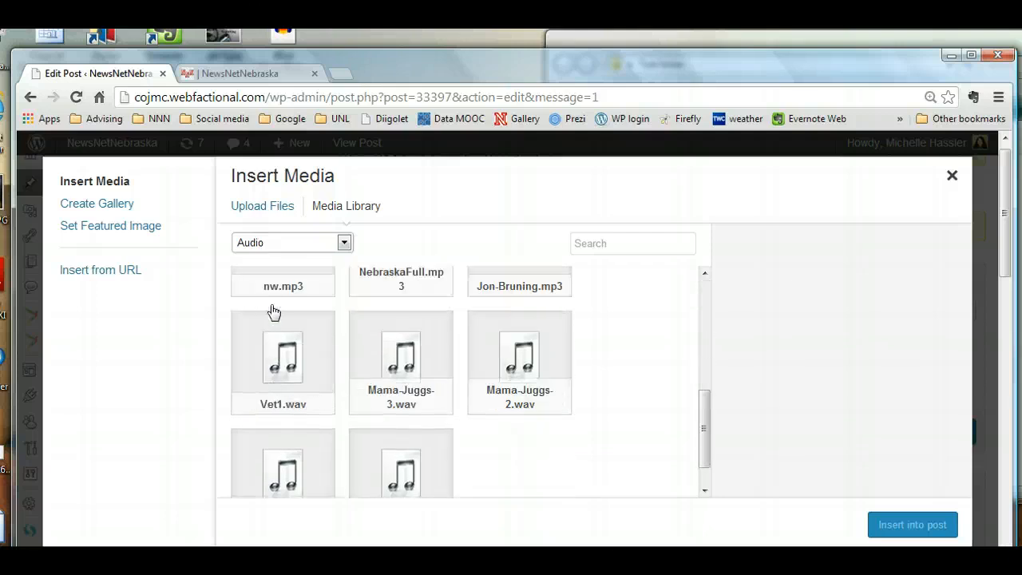
scroll(272, 312, "up", 5)
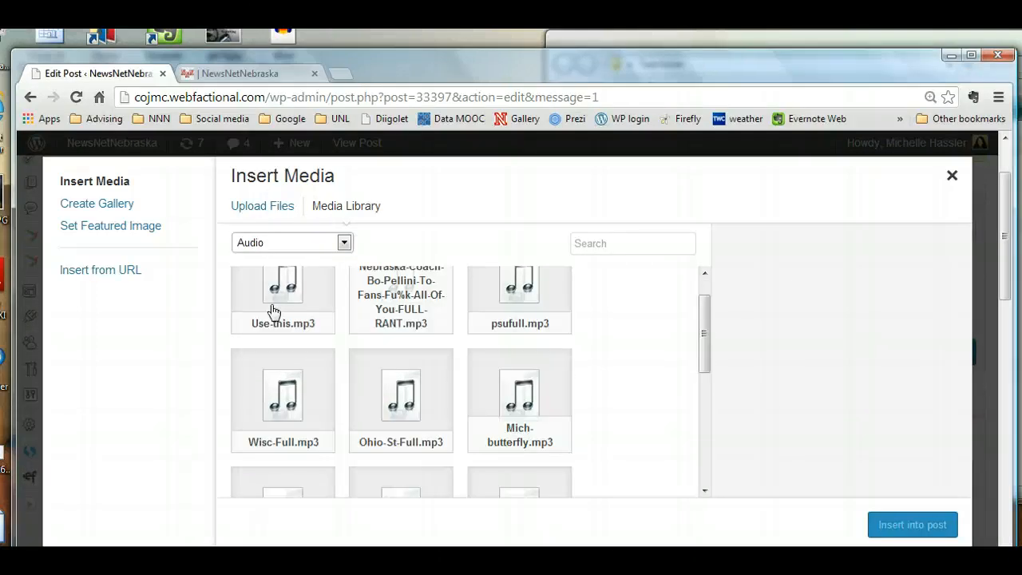
scroll(273, 311, "up", 1)
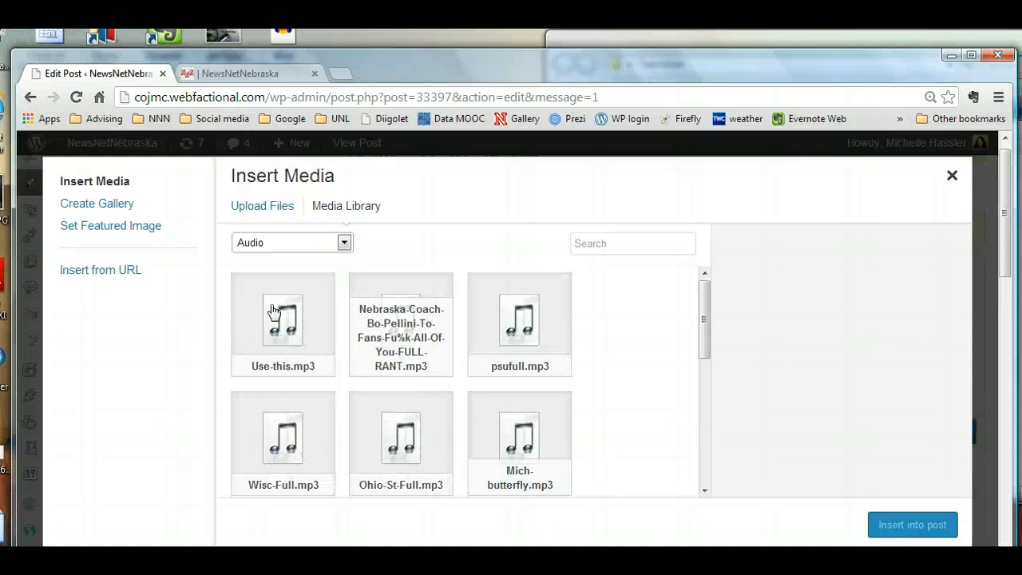
- Upload New Recording 4.mp3 and insert it into the post
left_click(270, 206)
left_click(584, 414)
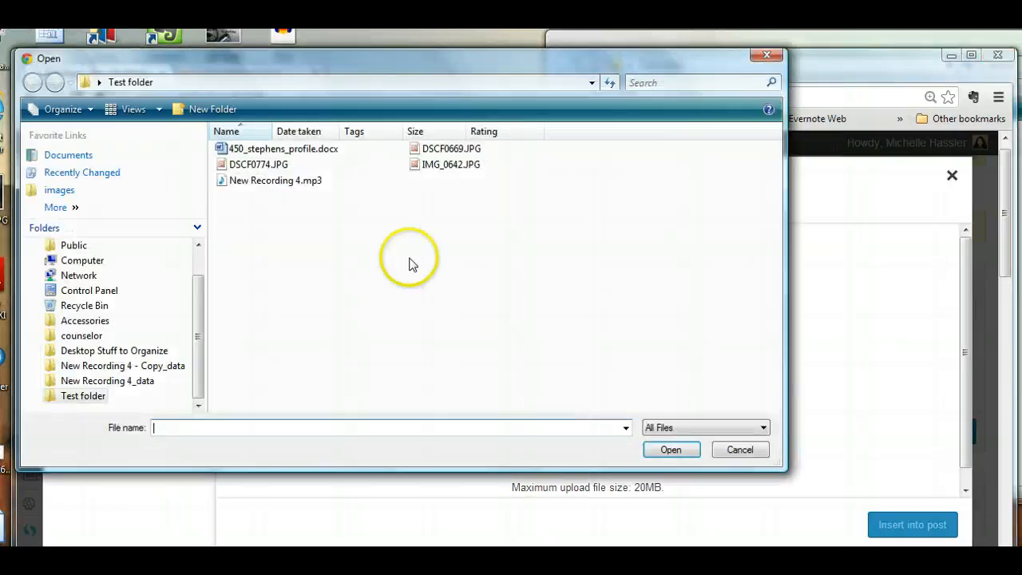
left_click(285, 182)
left_click(675, 452)
left_click(672, 451)
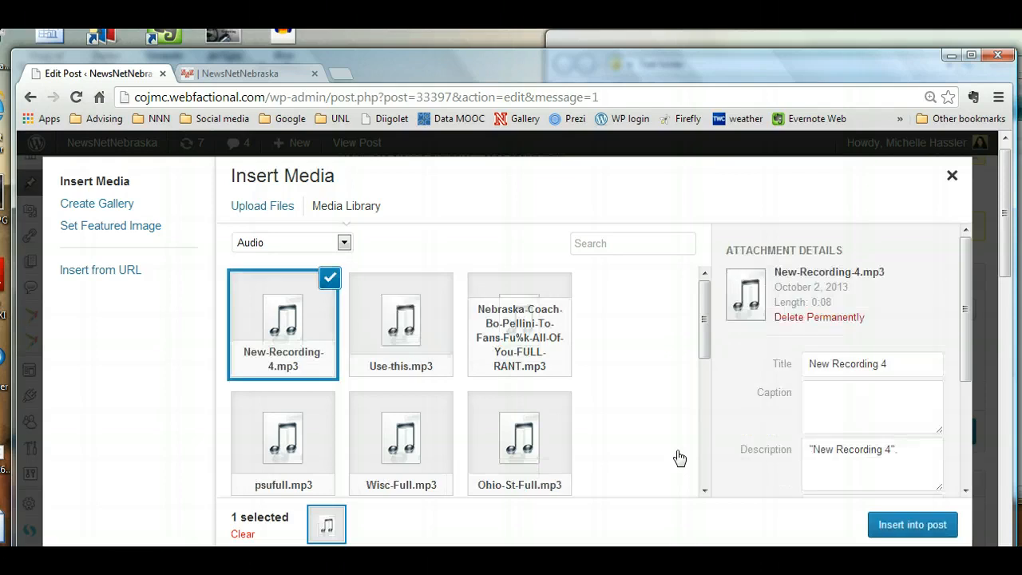
scroll(570, 440, "down", 2)
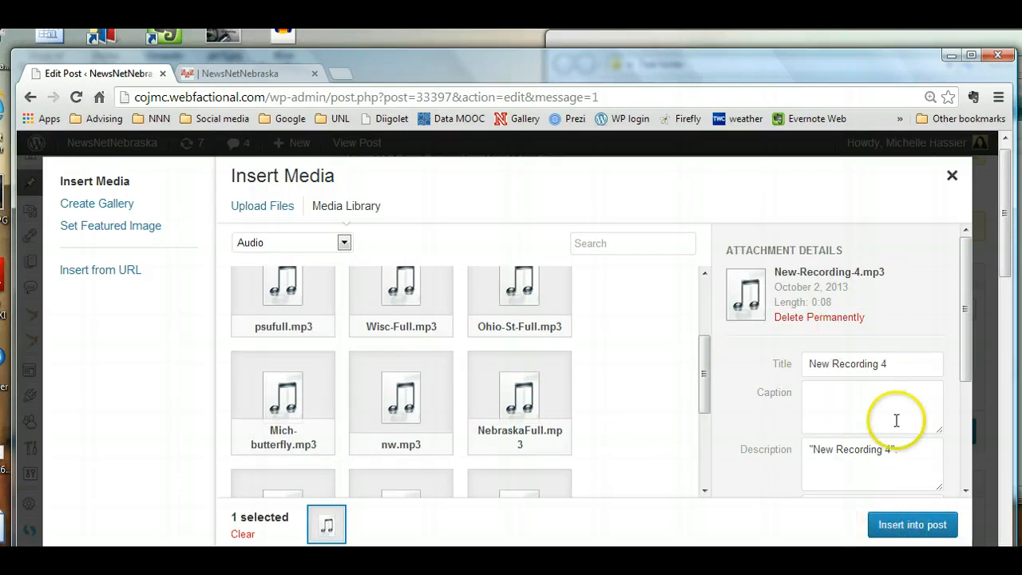
scroll(600, 424, "up", 2)
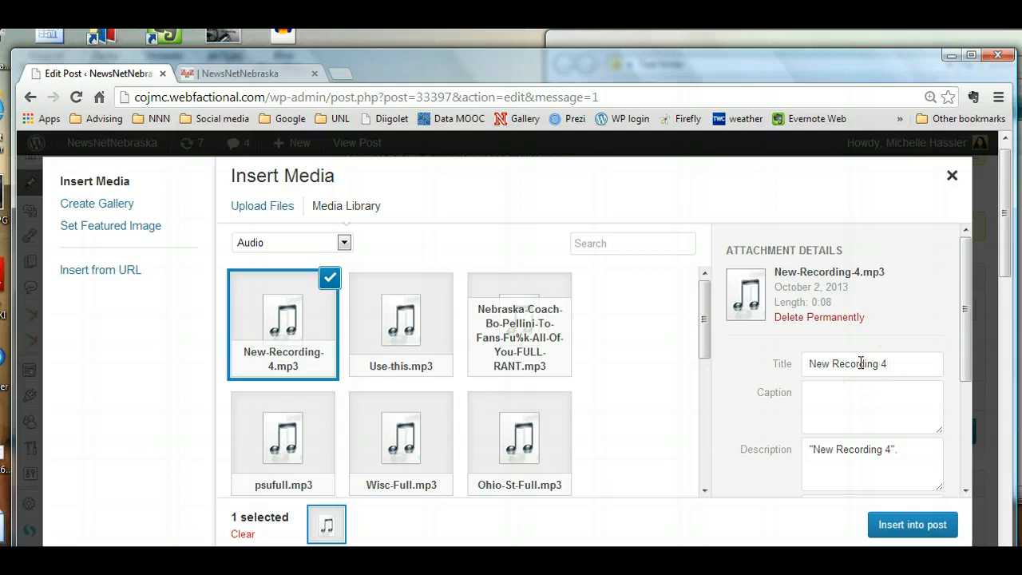
left_click(897, 523)
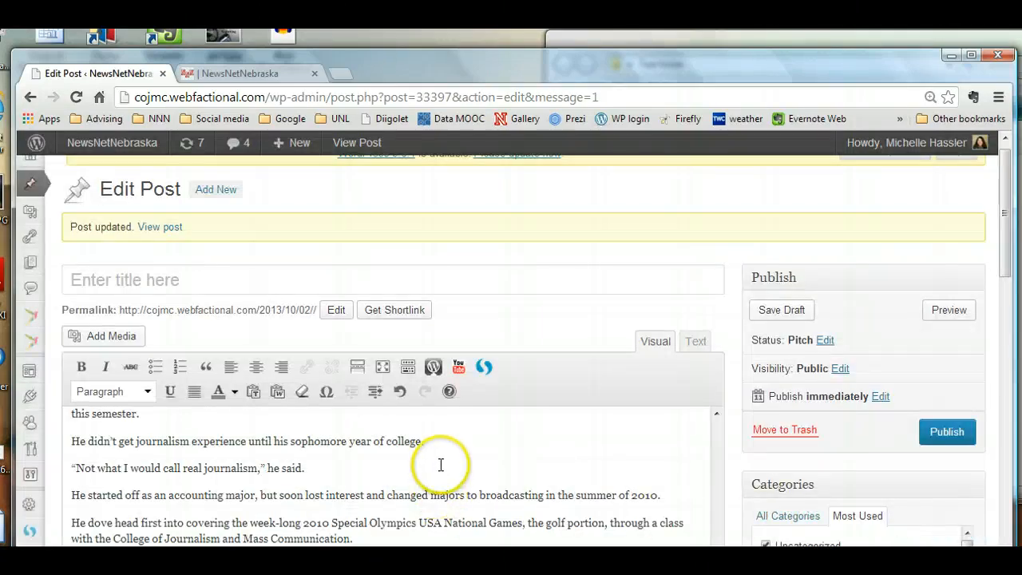
- Save the post with its new audio shortcode as a draft from the Publish box
scroll(441, 465, "down", 3)
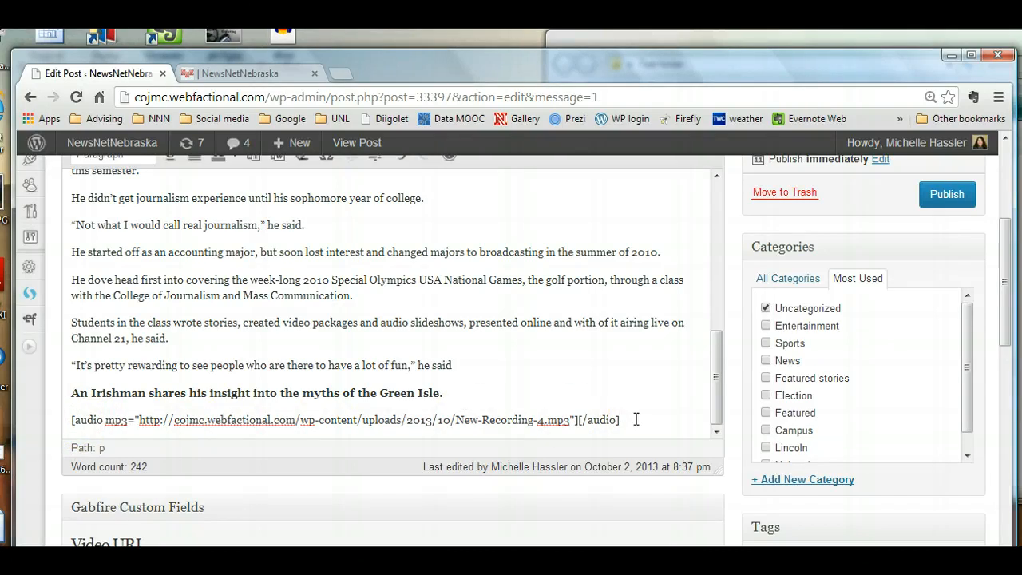
scroll(855, 409, "up", 2)
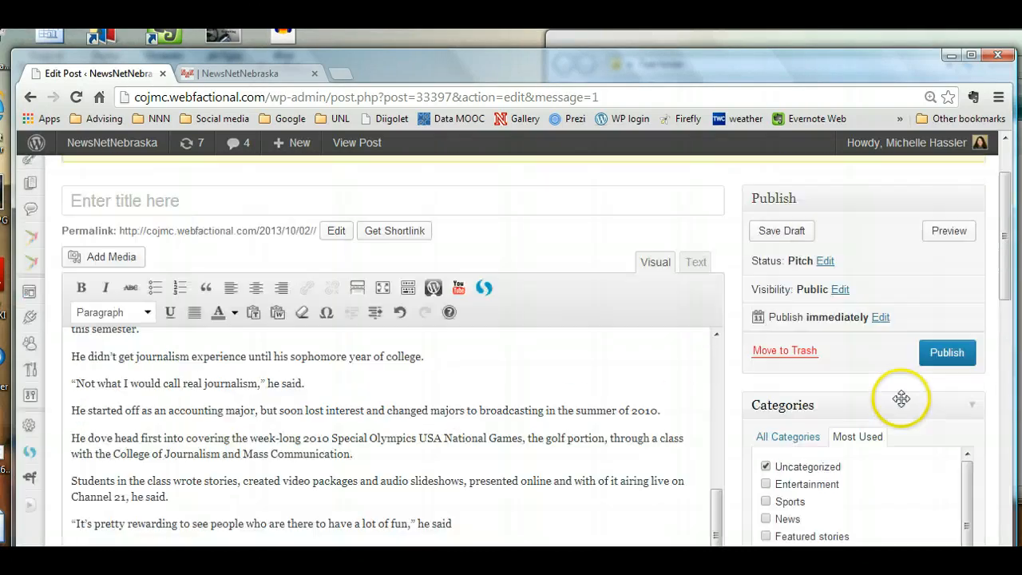
left_click(779, 234)
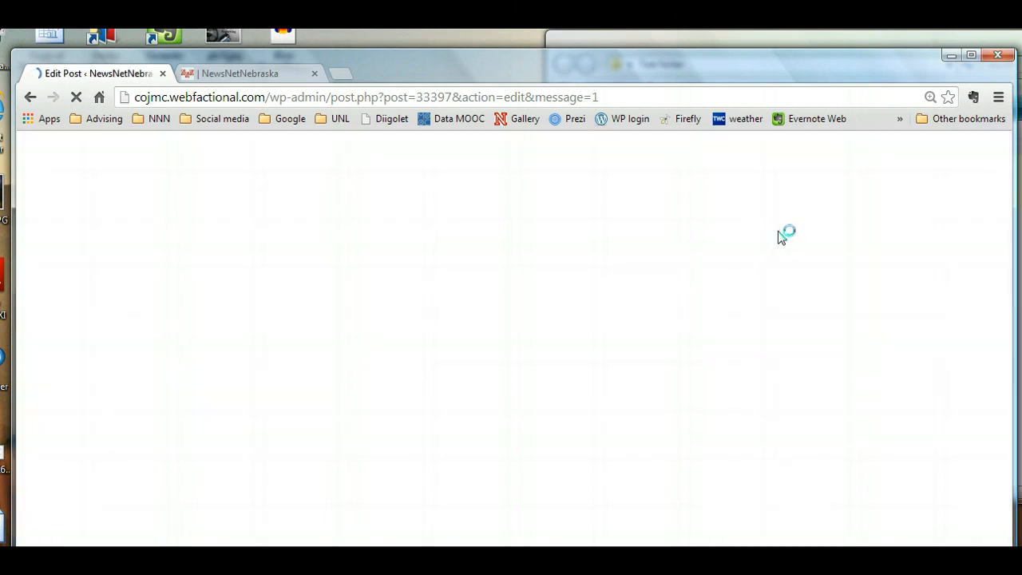
left_click(947, 326)
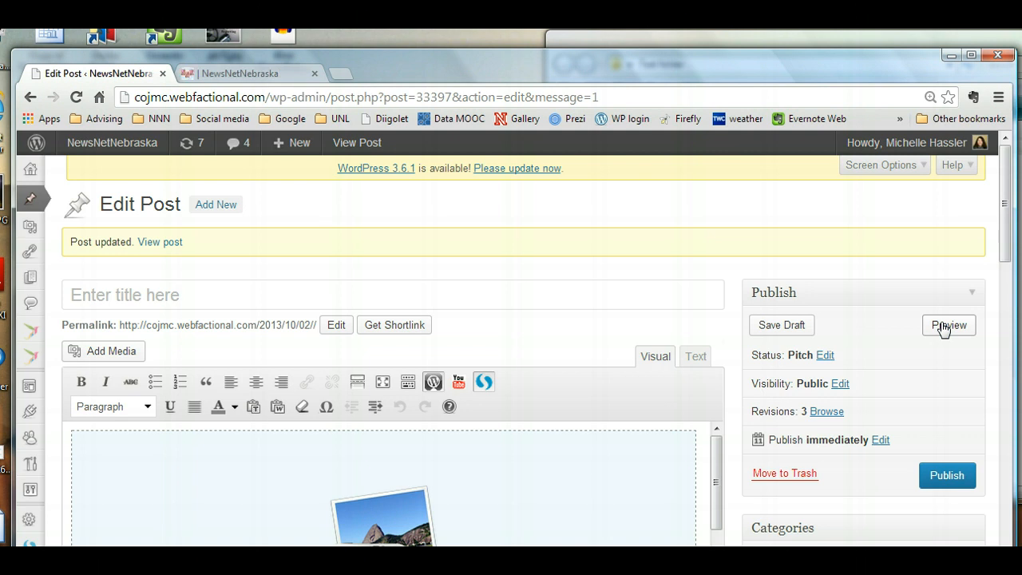
- Preview the post and play the embedded audio clip beneath the bold teaser
left_click(240, 72)
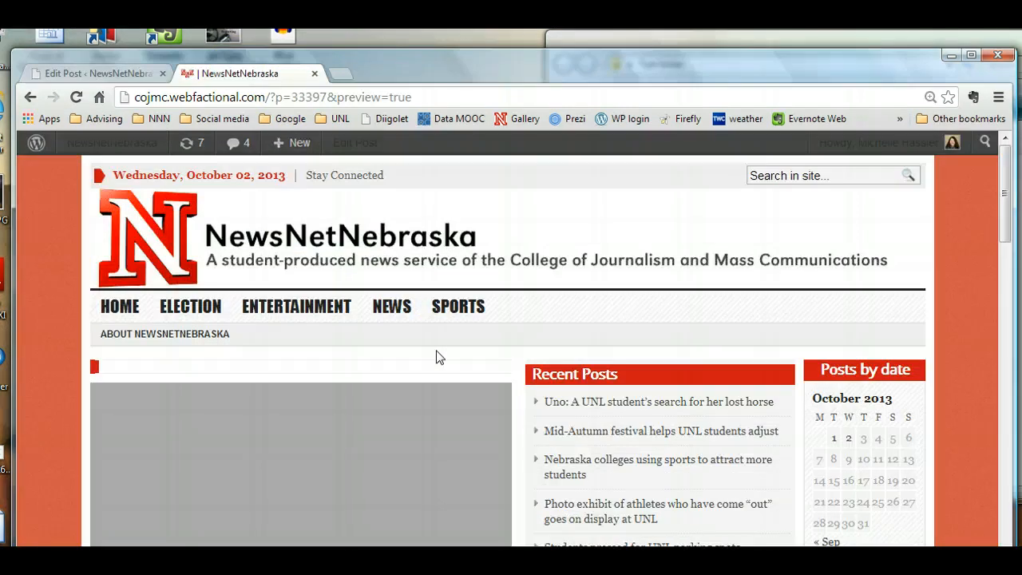
scroll(435, 356, "down", 9)
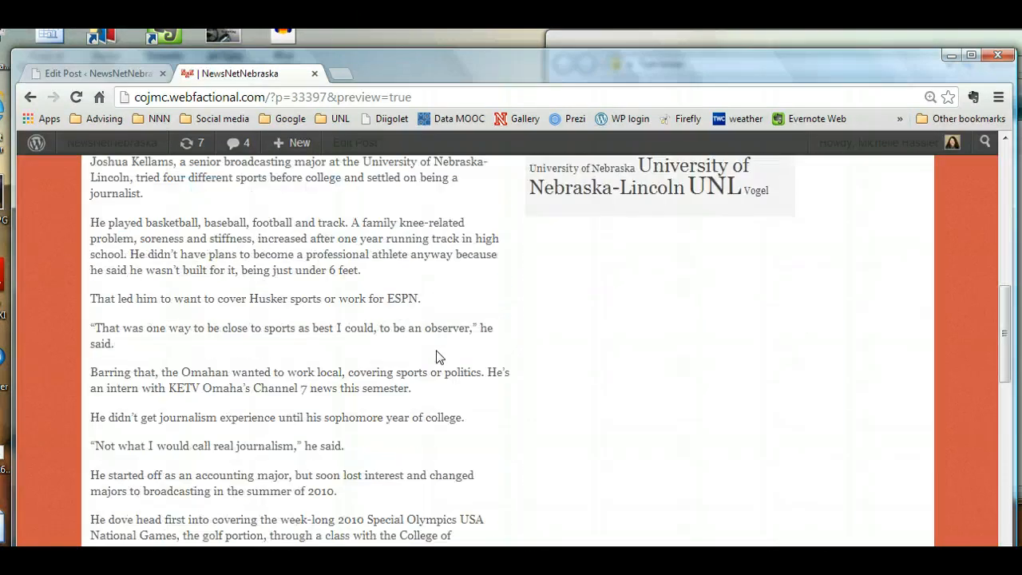
scroll(436, 357, "down", 4)
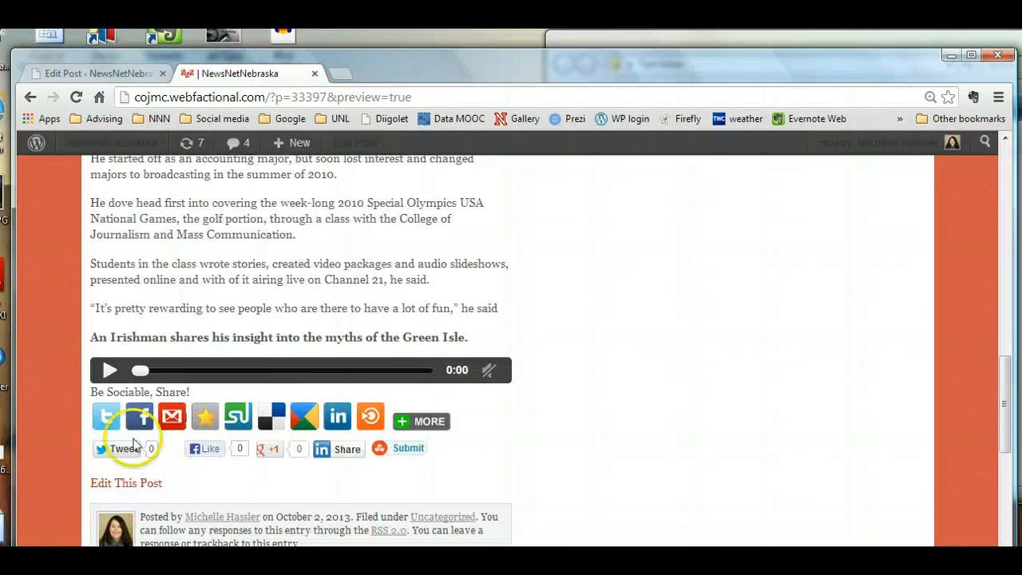
left_click(109, 371)
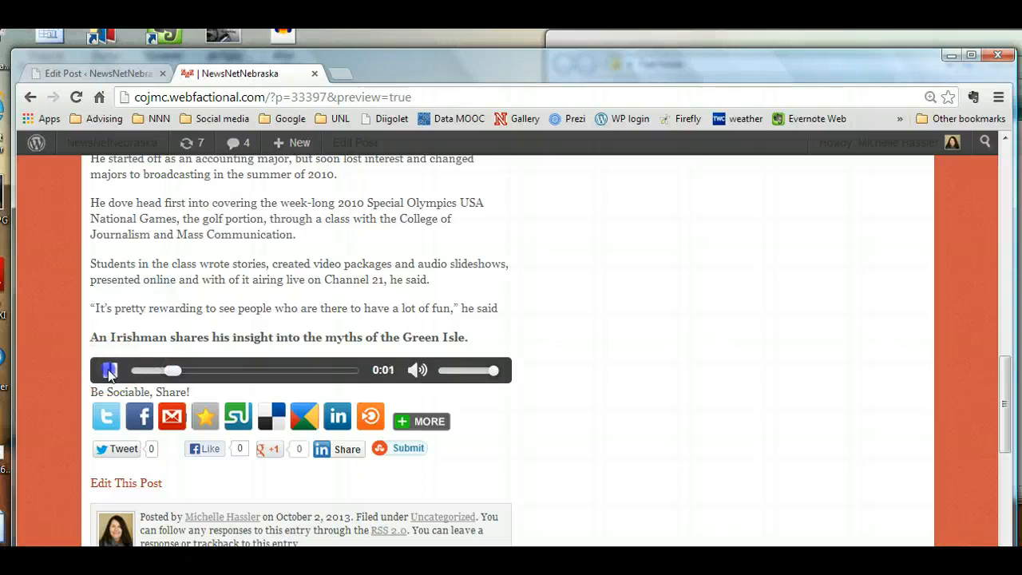
- Return from the preview to the Edit Post screen
scroll(471, 385, "up", 5)
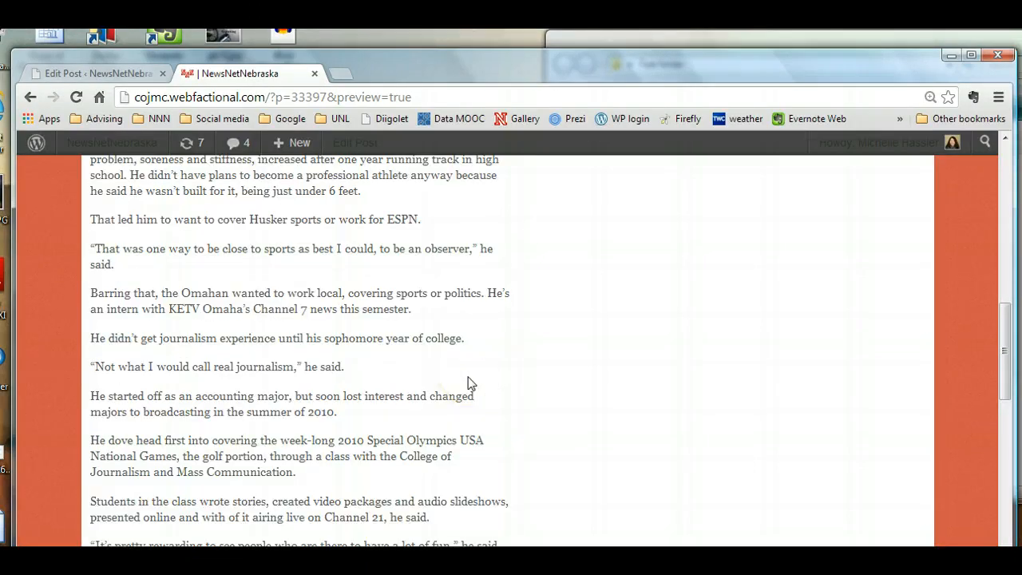
scroll(468, 383, "up", 6)
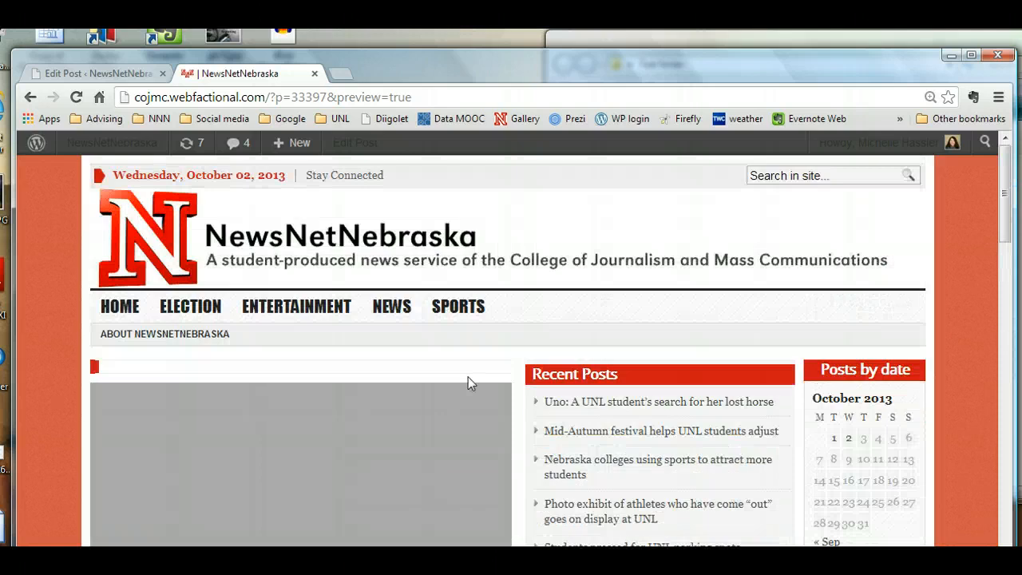
scroll(468, 383, "down", 10)
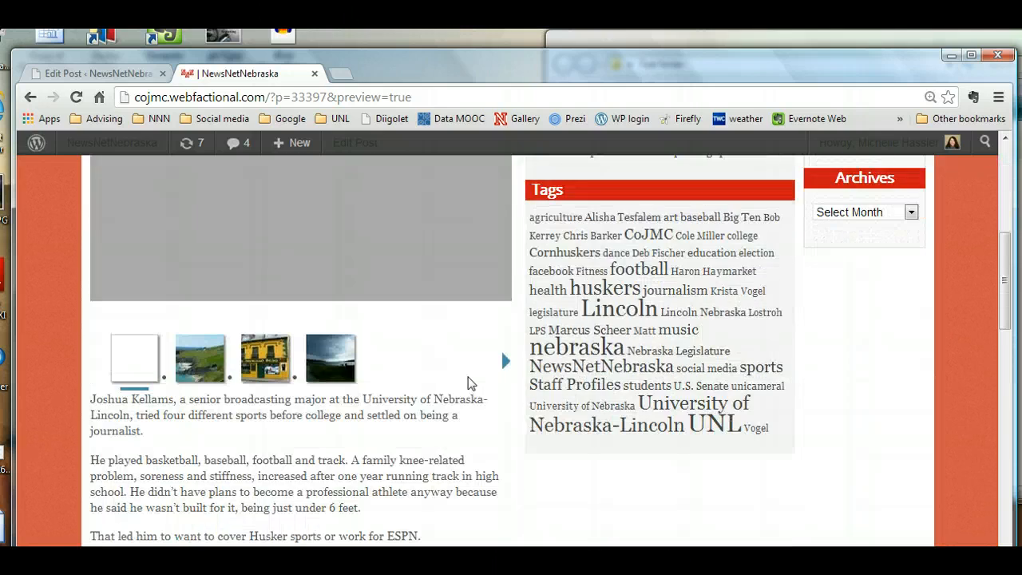
scroll(468, 383, "down", 3)
scroll(459, 376, "up", 4)
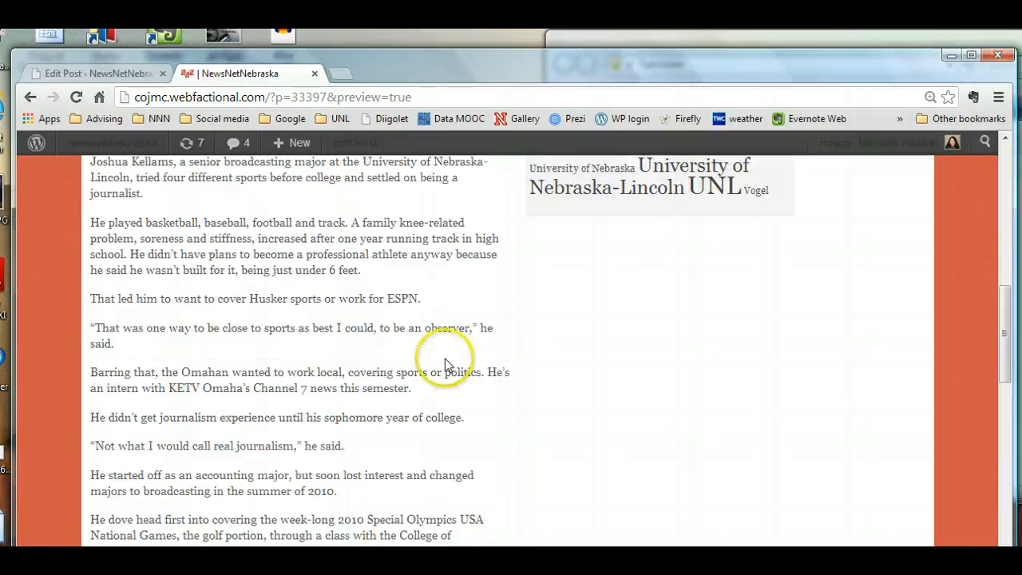
left_click(100, 76)
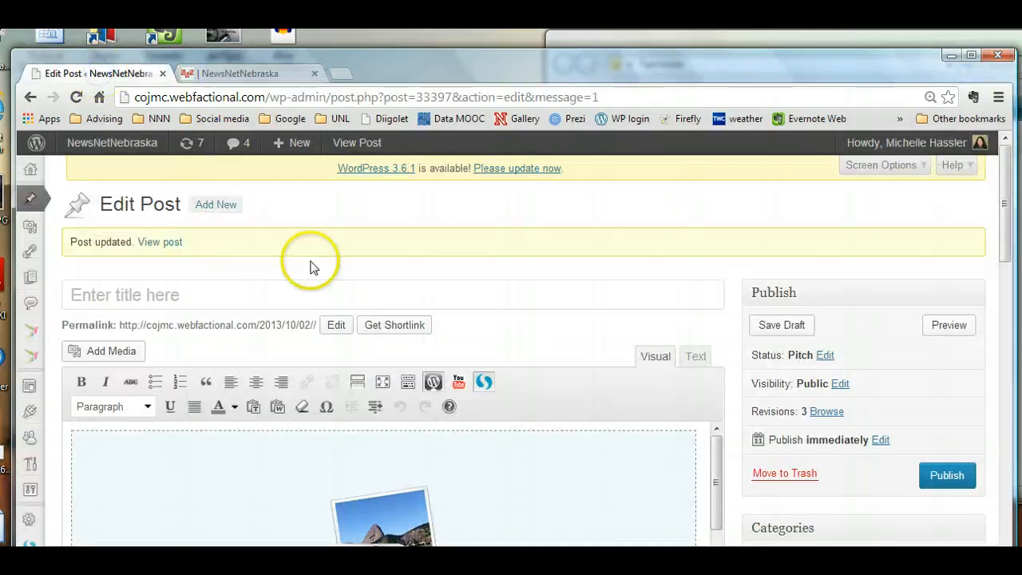
- Enter the headline 'Your headline goes here' in the post title field
left_click(183, 301)
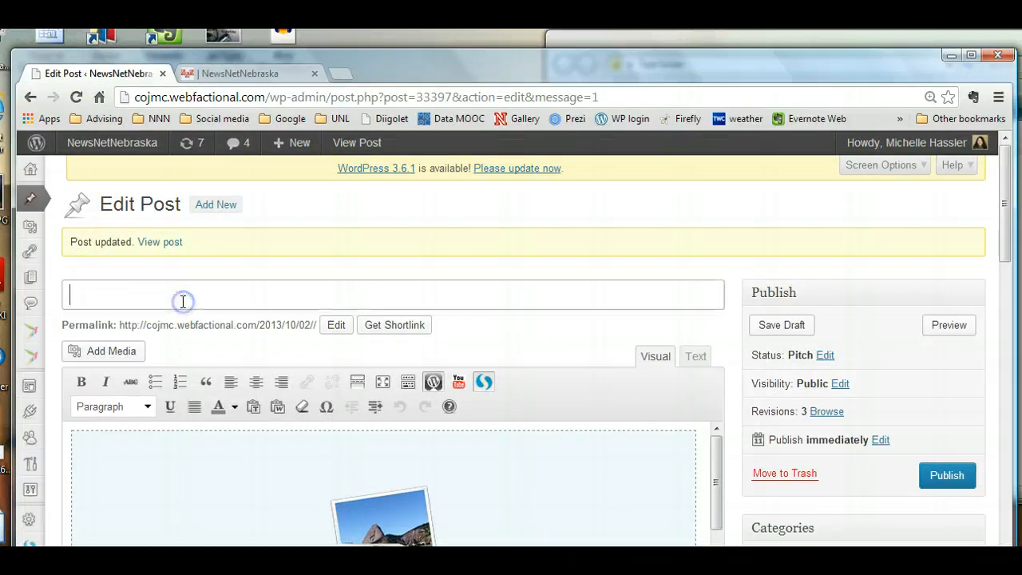
type("Your headline goes here")
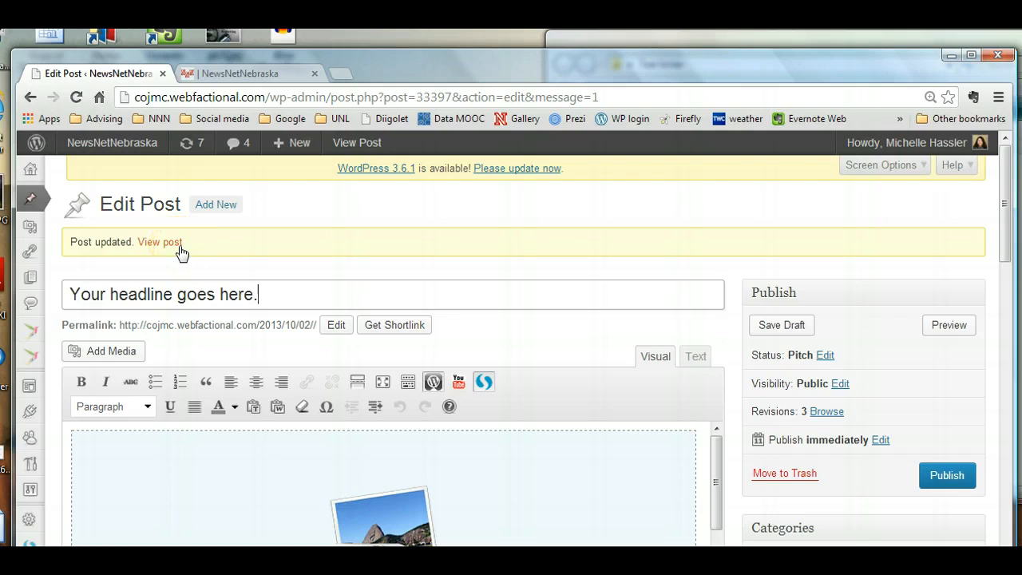
scroll(209, 351, "down", 1)
- Type a byline crediting the story and photos to the author as the first paragraph
scroll(231, 424, "down", 3)
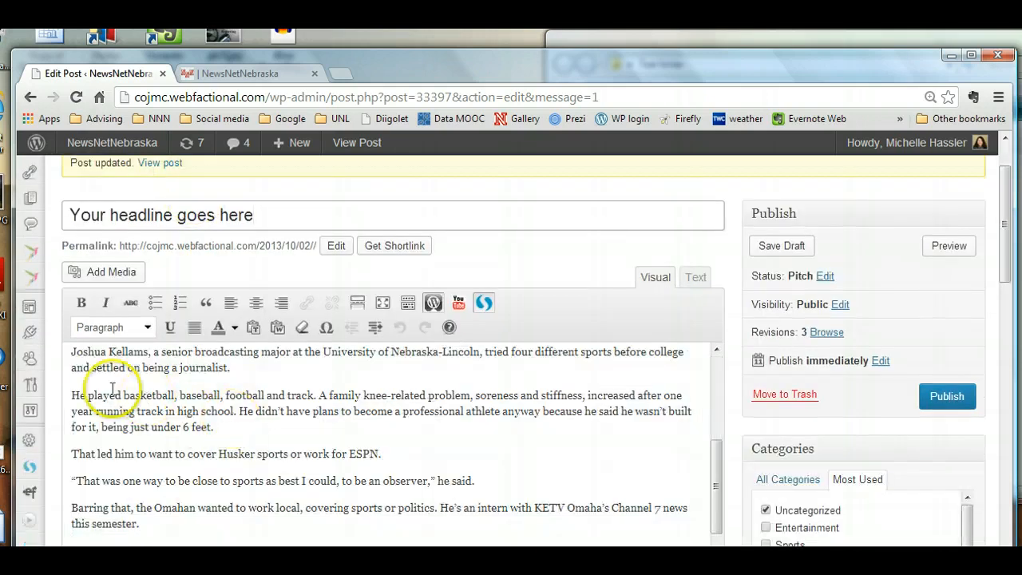
left_click(73, 356)
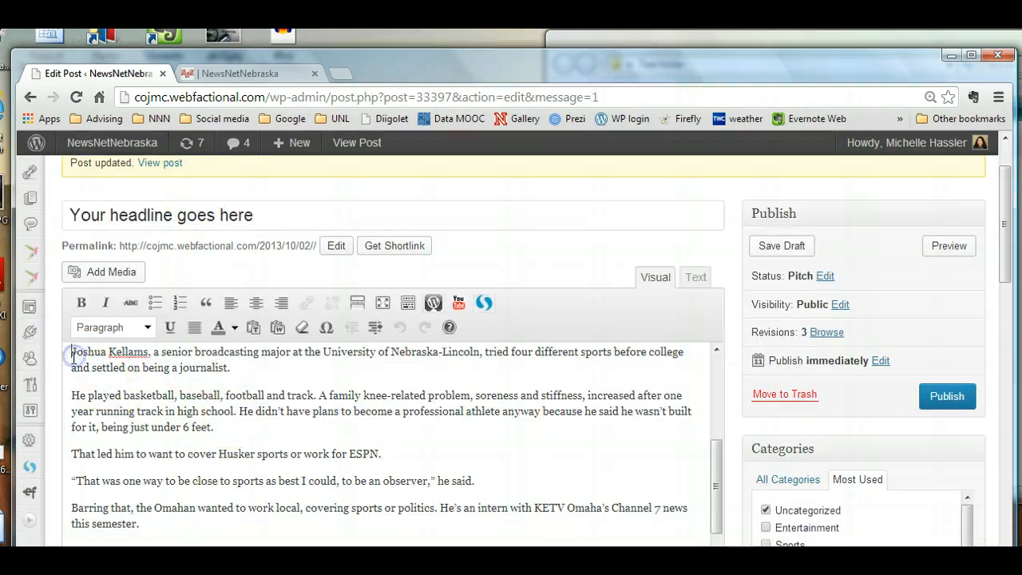
type("By Michel")
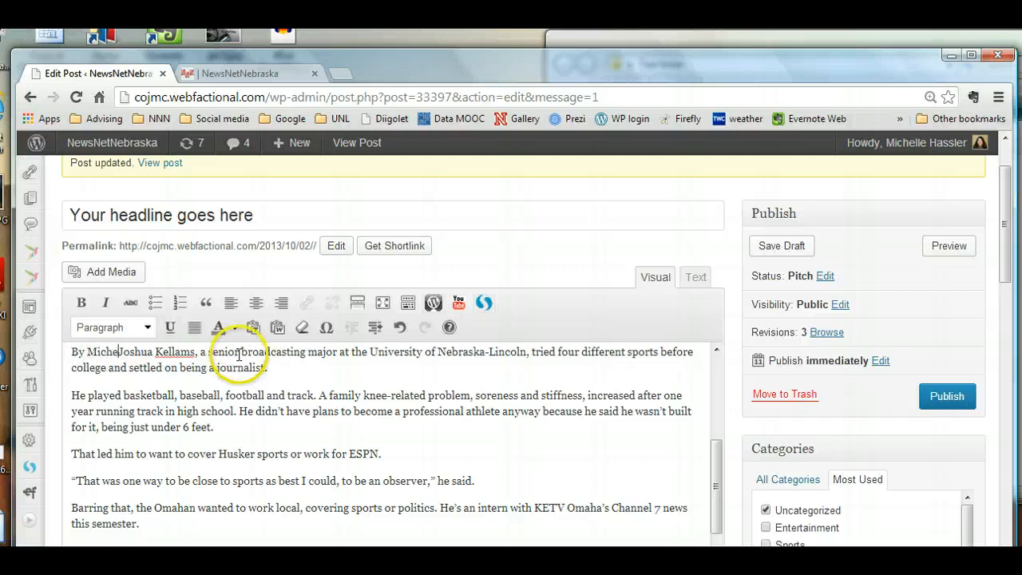
key("BackSpace")
key("BackSpace")
key("BackSpace")
key("BackSpace")
key("BackSpace")
key("BackSpace")
key("BackSpace")
key("BackSpace")
key("BackSpace")
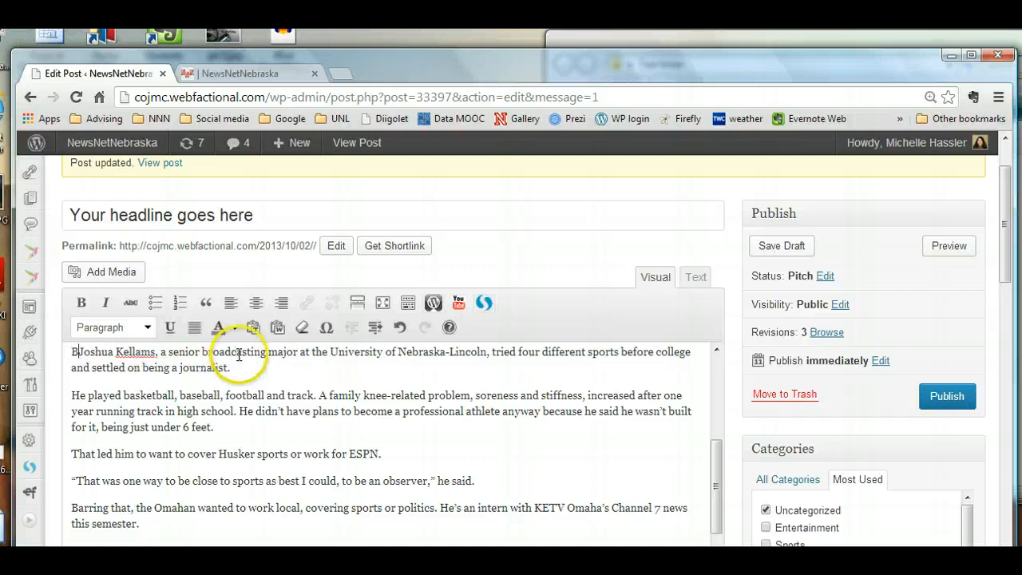
type("Story and photos")
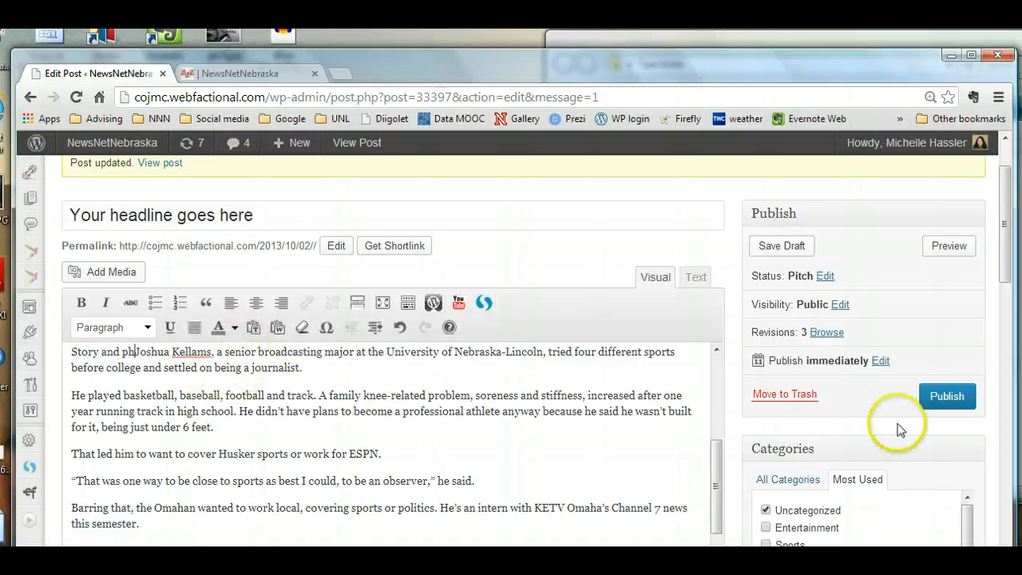
type(" by Michel")
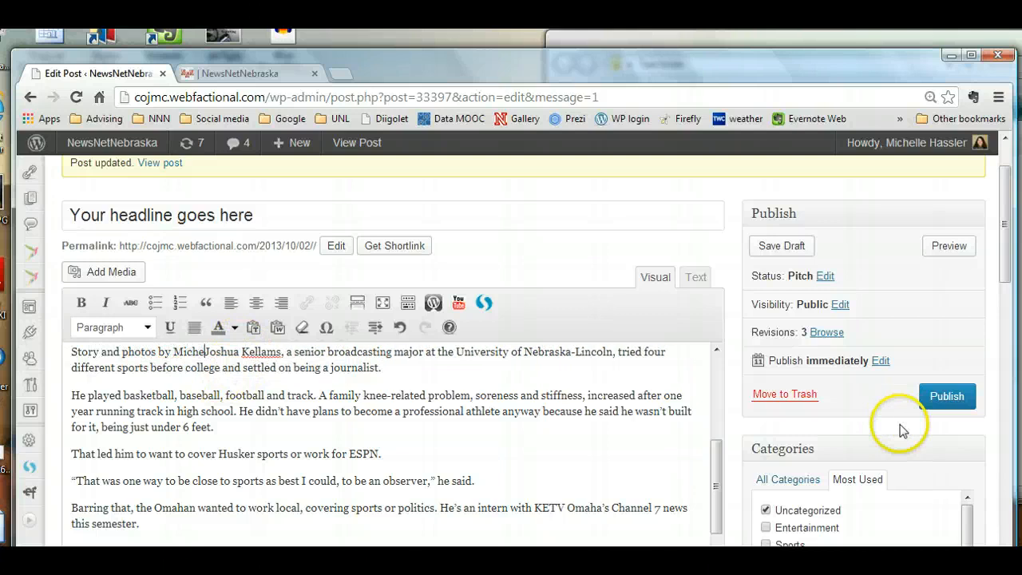
type("le Hassle")
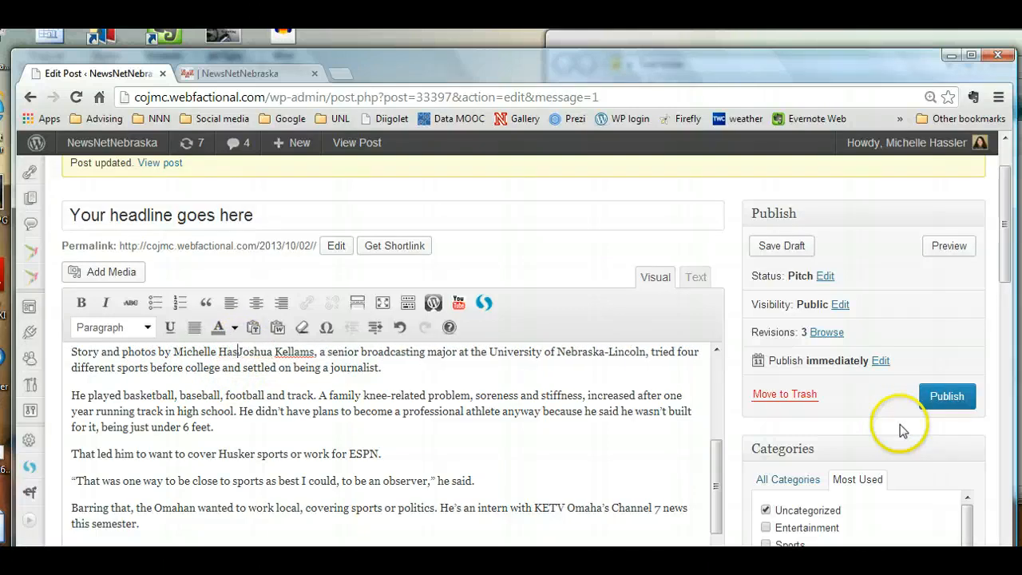
type("r")
key("Return")
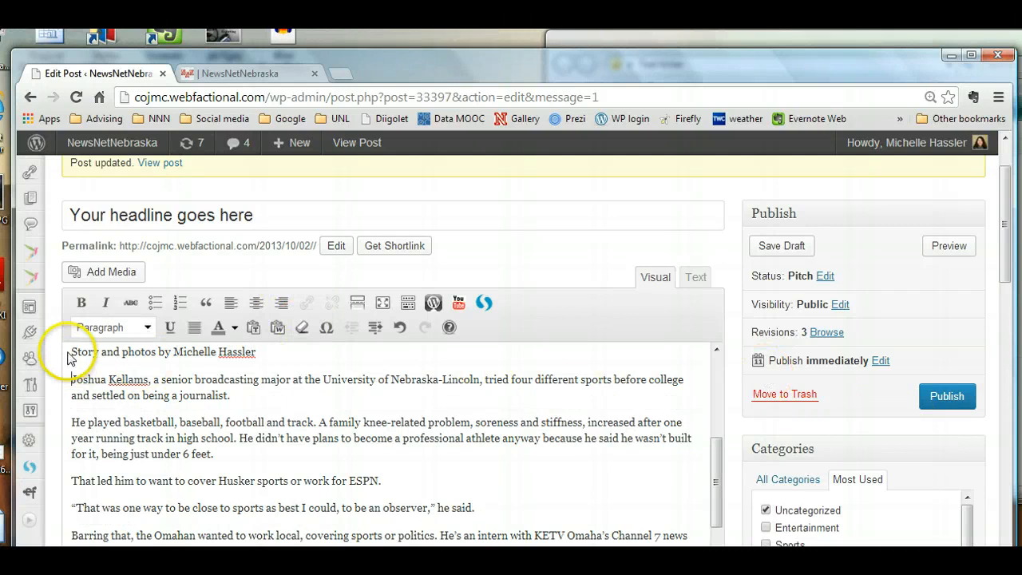
- Make the byline bold and correct the outlet name to NewsNetNebraska
left_click_drag(71, 351, 295, 361)
left_click(79, 303)
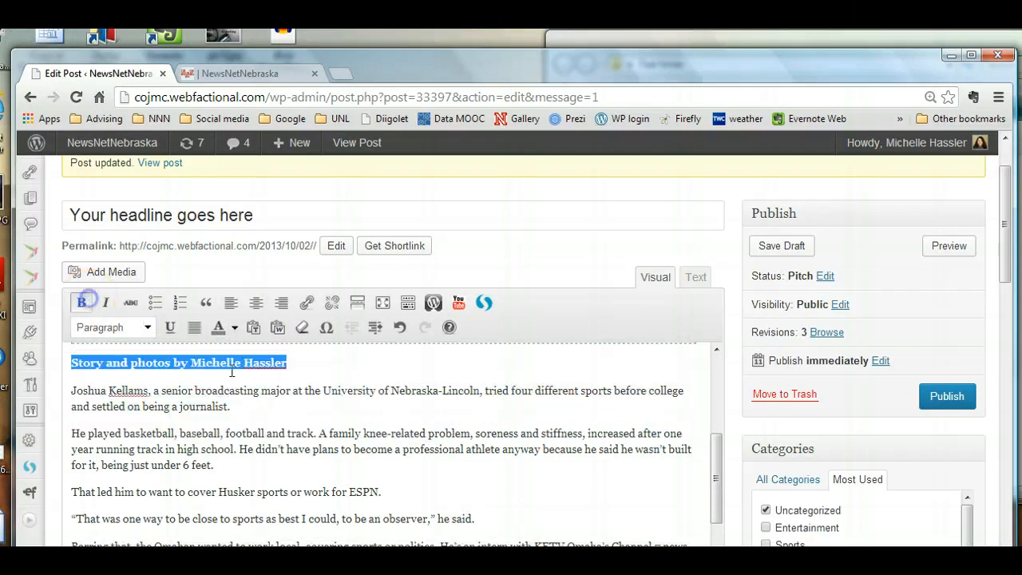
left_click(297, 363)
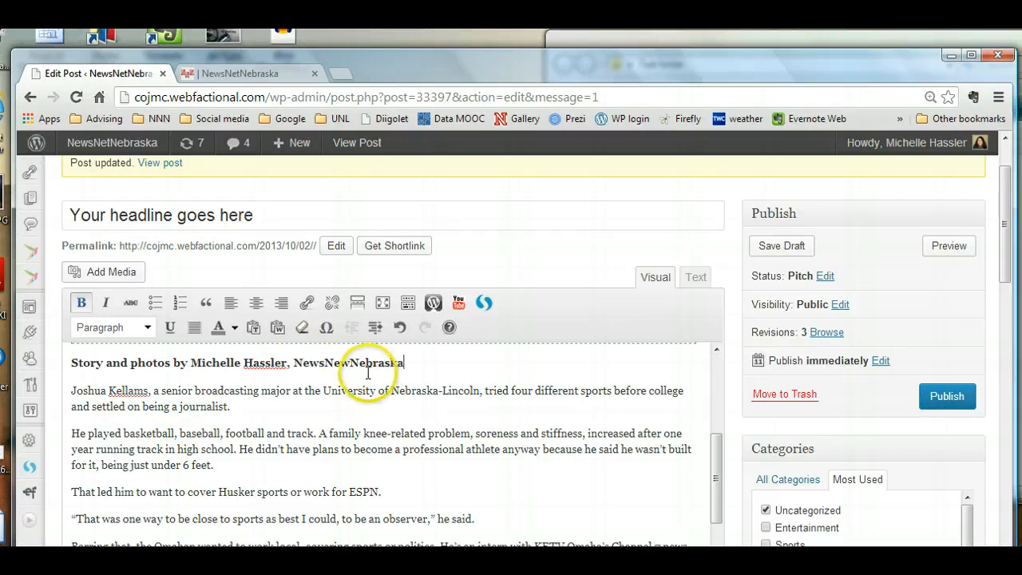
left_click(318, 362)
key("Delete")
type("sNe")
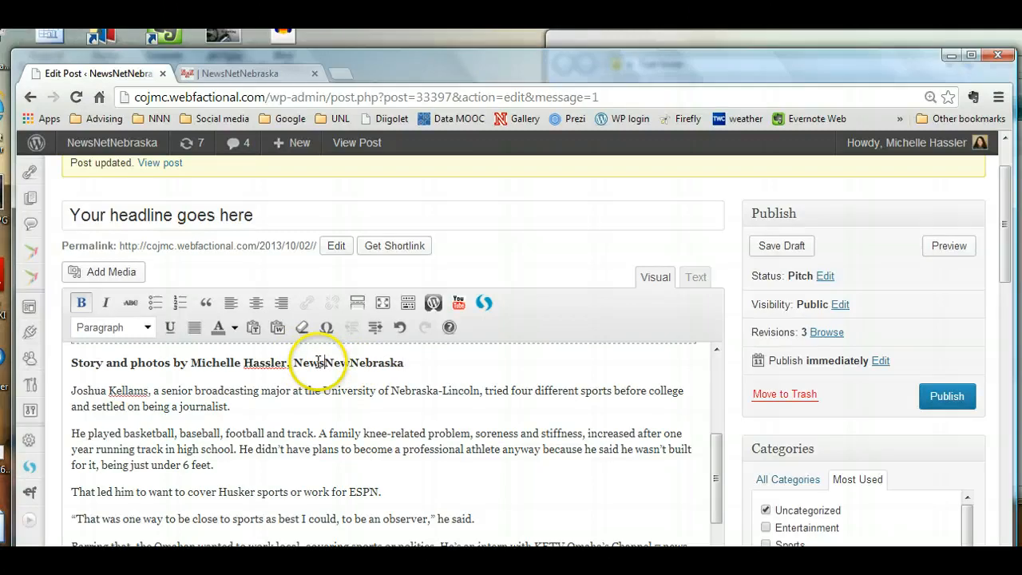
type("t")
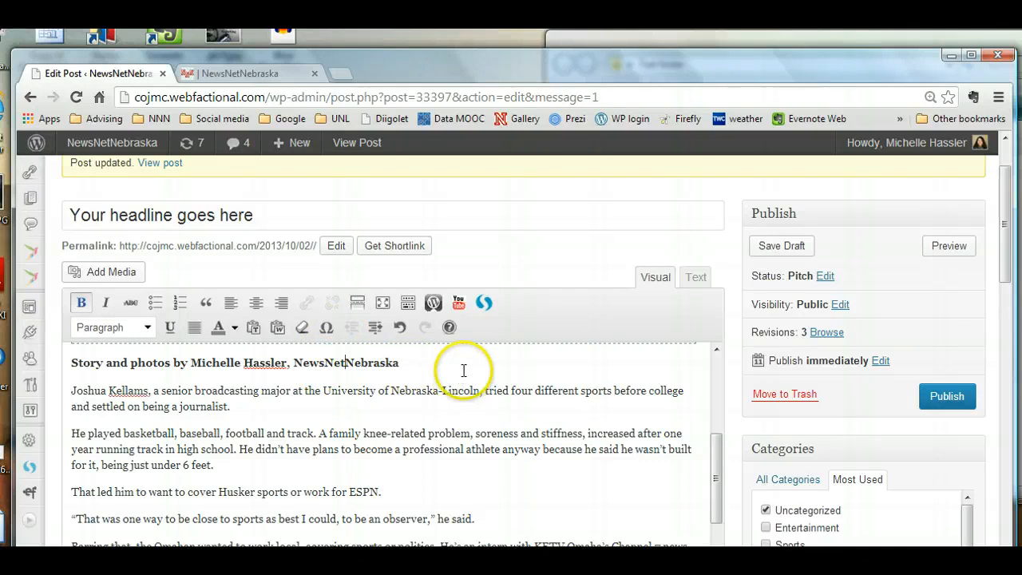
left_click_drag(1008, 257, 1006, 308)
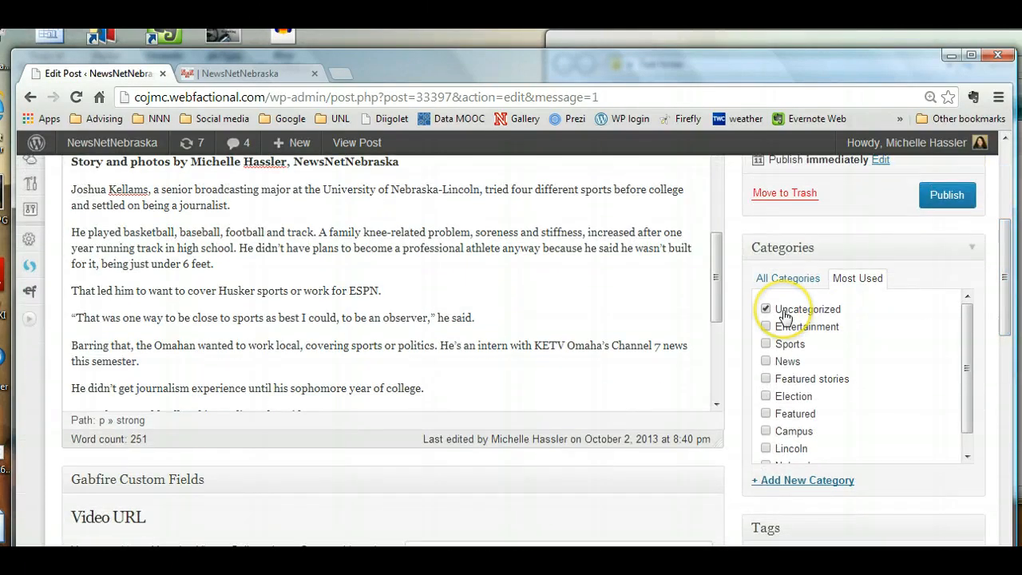
left_click(1006, 283)
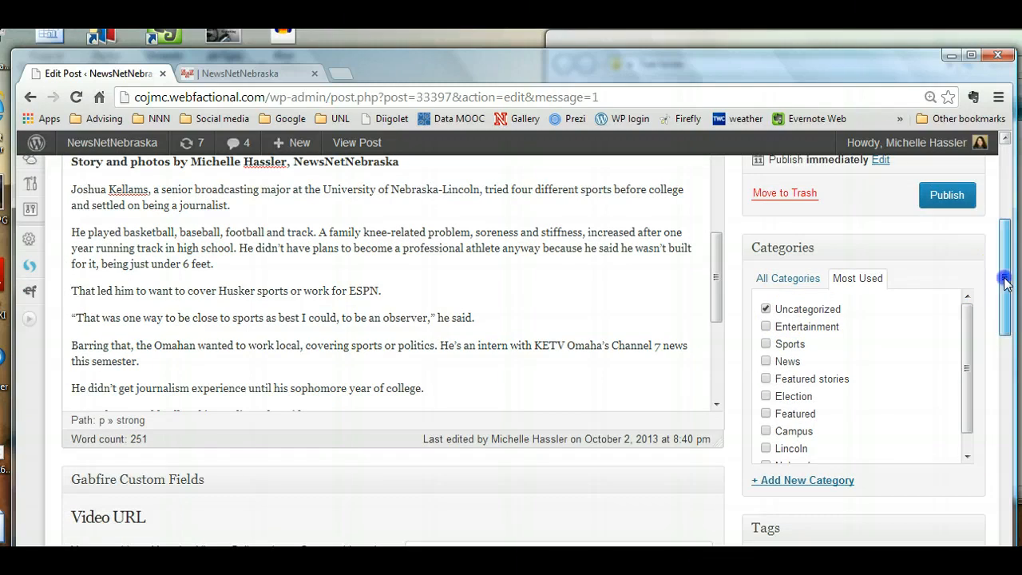
left_click_drag(1005, 284, 1003, 340)
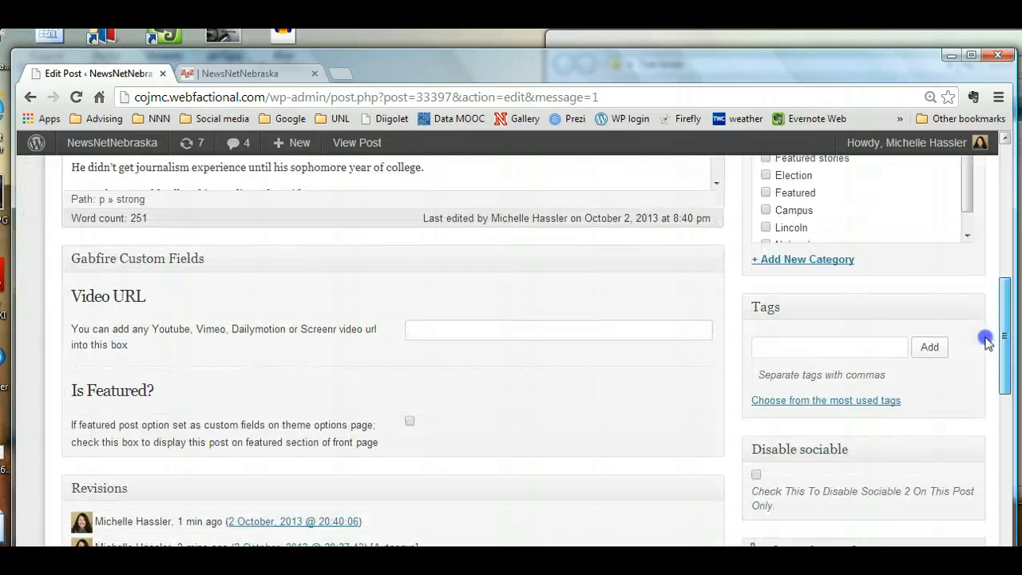
left_click(833, 347)
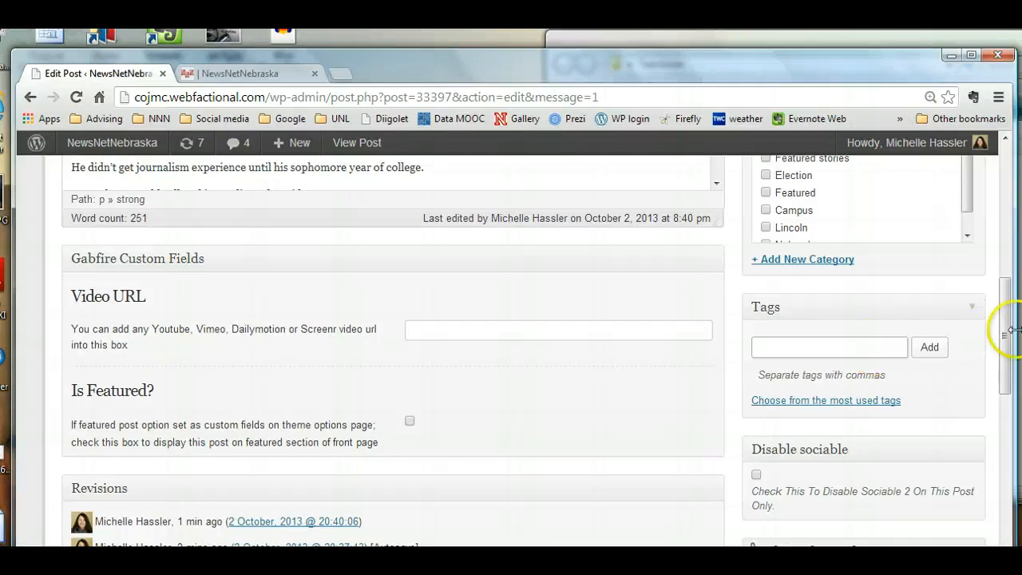
left_click_drag(1006, 327, 976, 222)
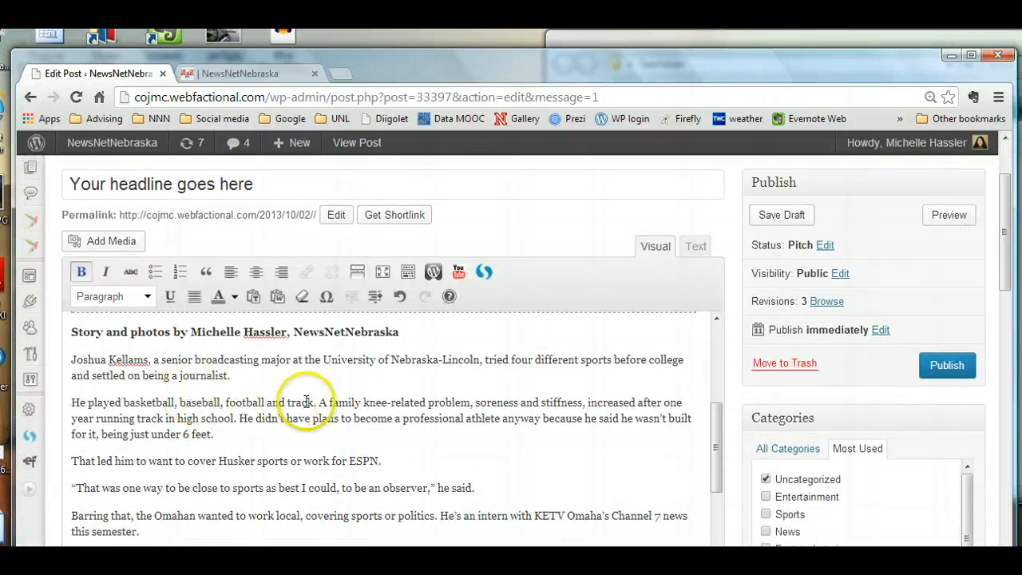
left_click_drag(319, 403, 428, 399)
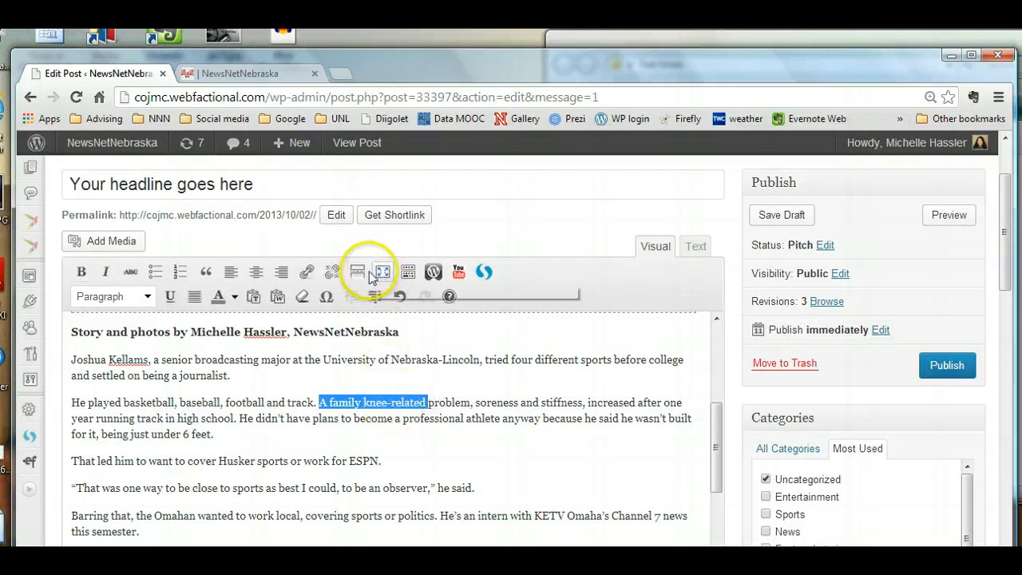
left_click(306, 273)
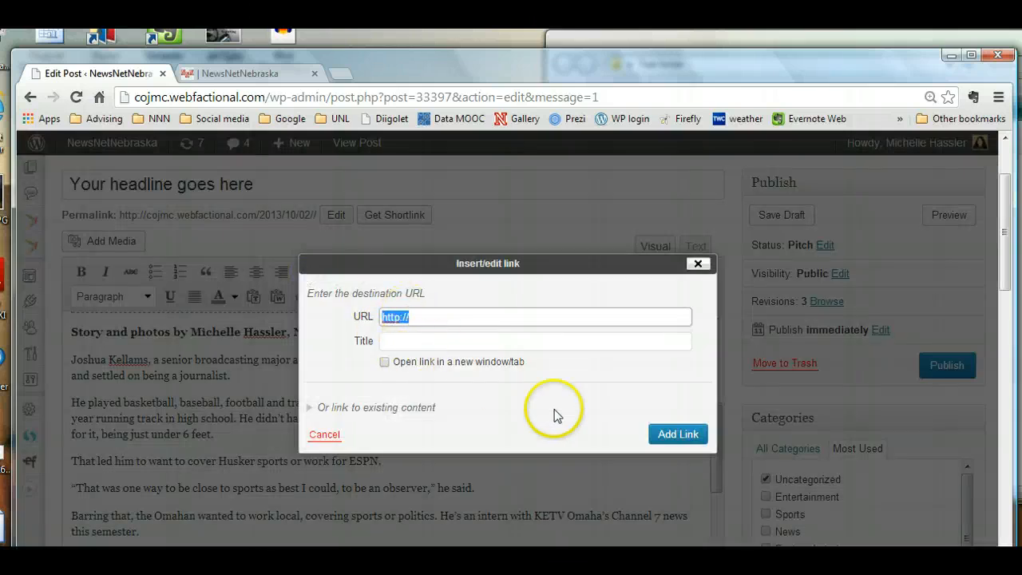
left_click(698, 264)
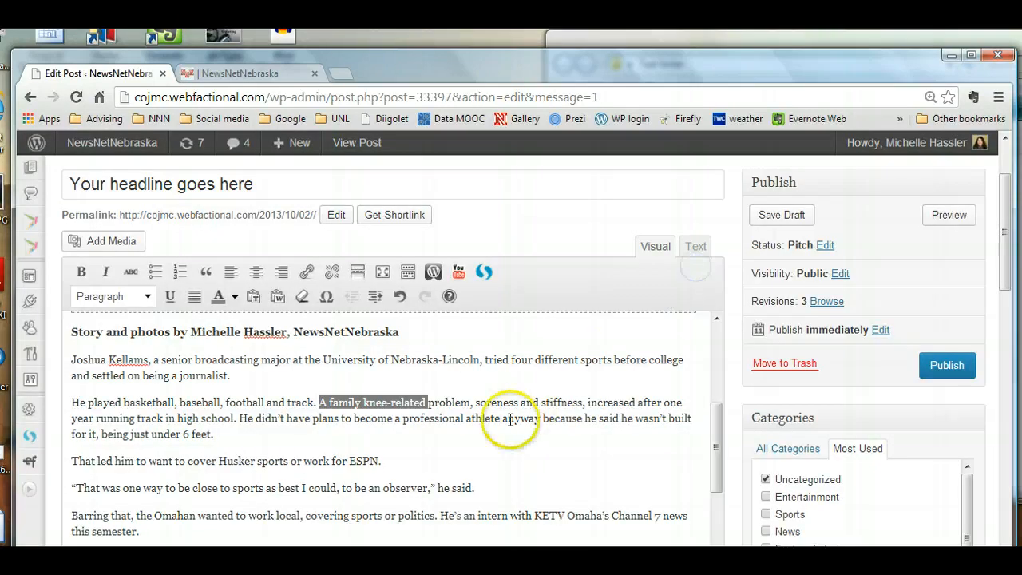
- Save the news post again as a draft using Save Draft in the Publish box
scroll(482, 431, "down", 1)
scroll(482, 432, "down", 5)
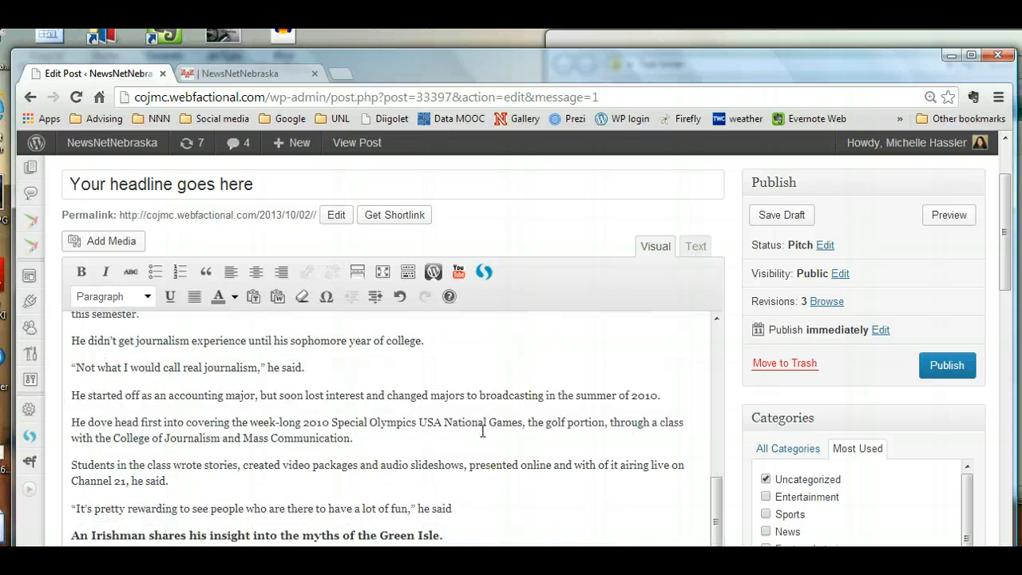
scroll(482, 431, "up", 10)
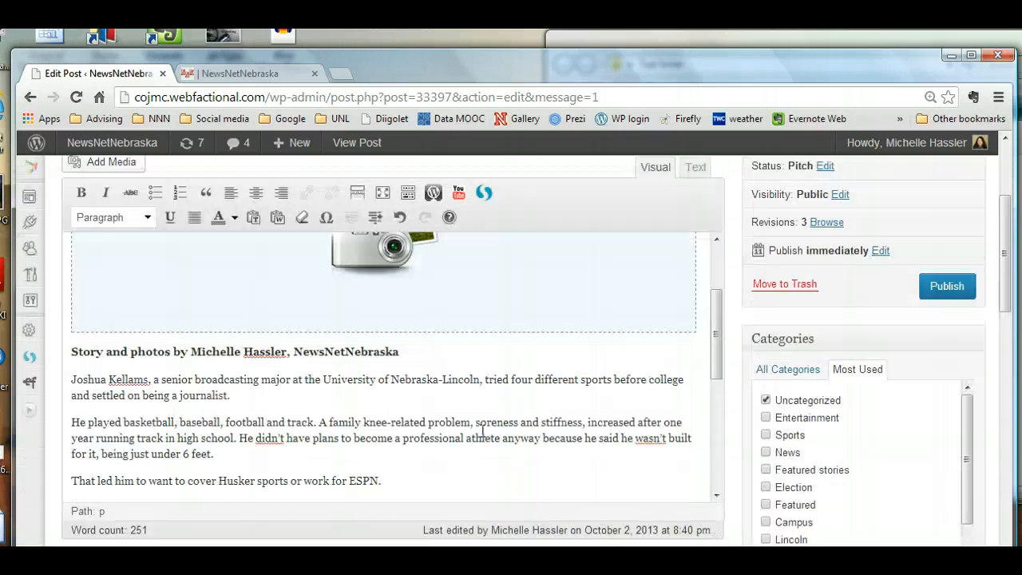
scroll(998, 296, "up", 3)
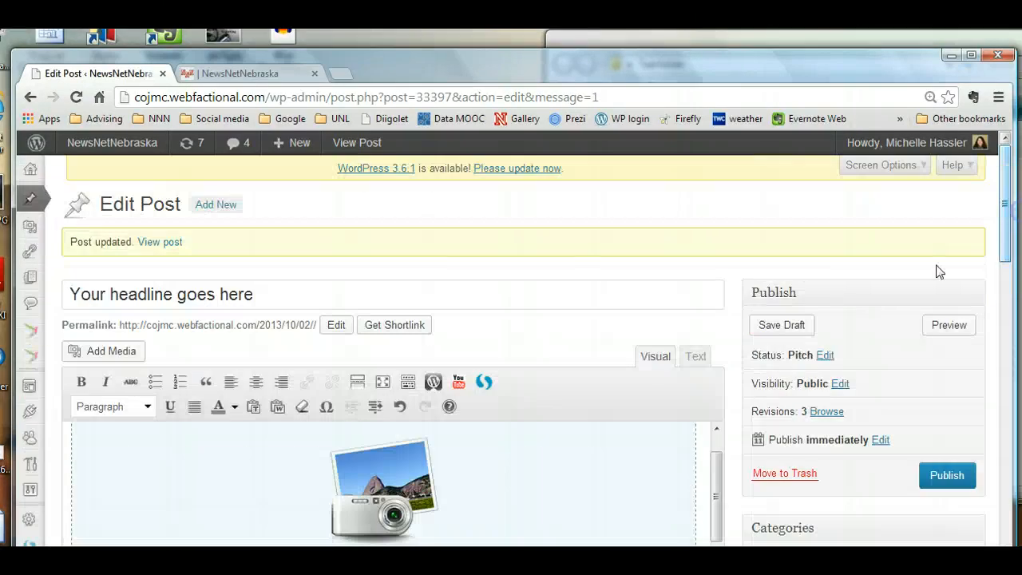
left_click(786, 327)
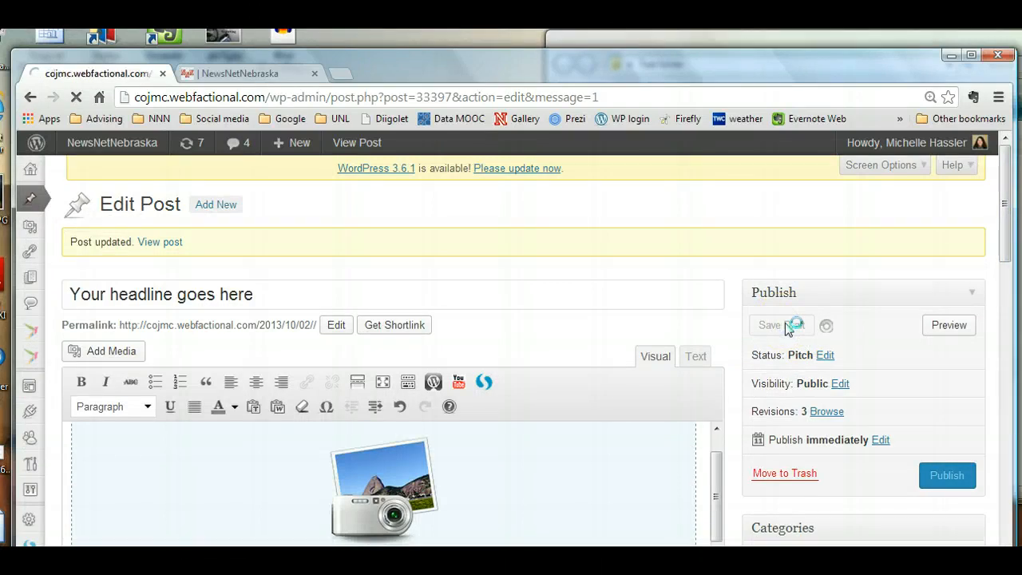